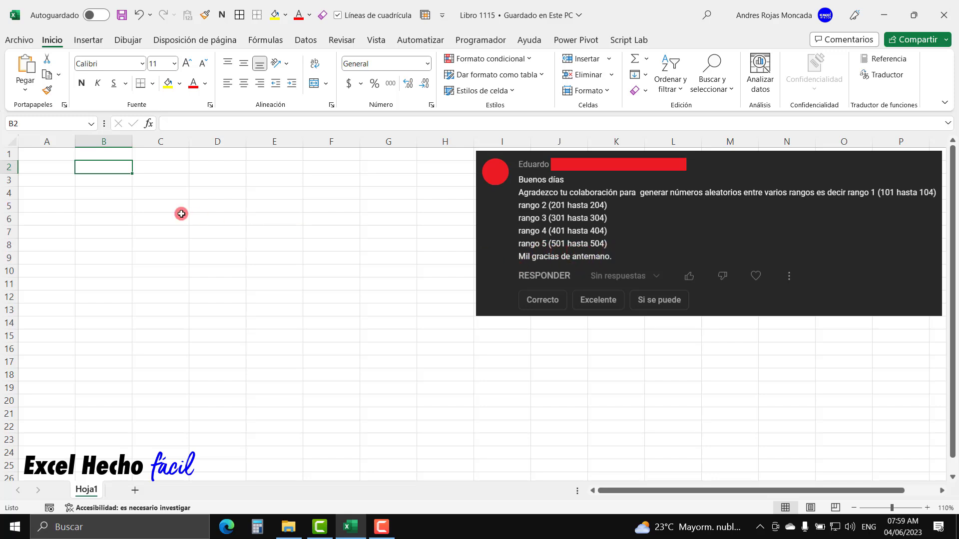
- Enter the heading Numero in B2 and format it bold with a dark blue fill and white font
text(Numero)
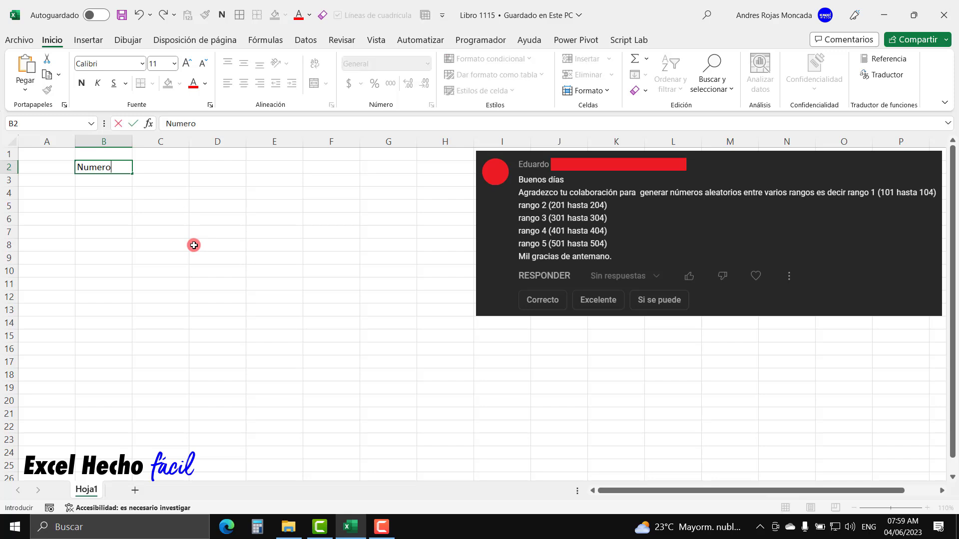
key(Return)
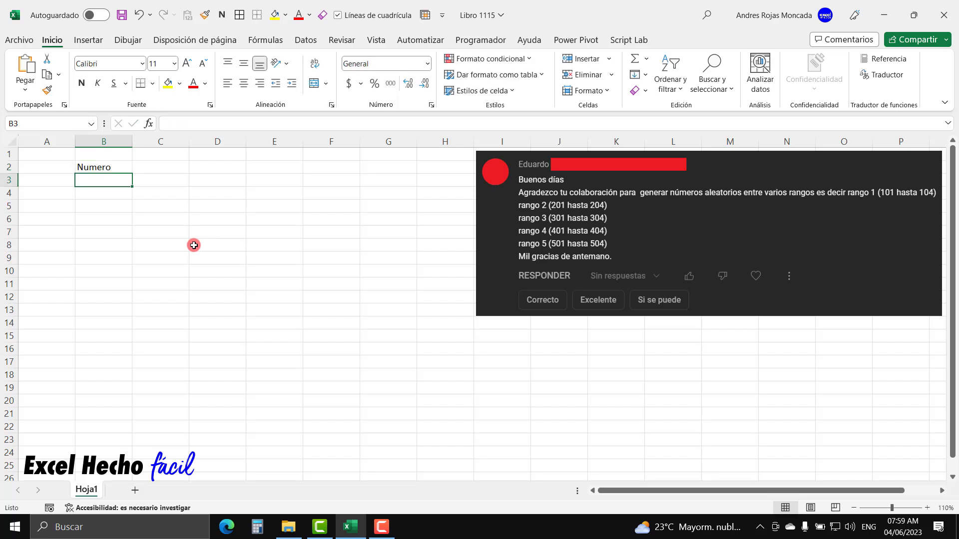
click(99, 164)
click(81, 83)
click(179, 84)
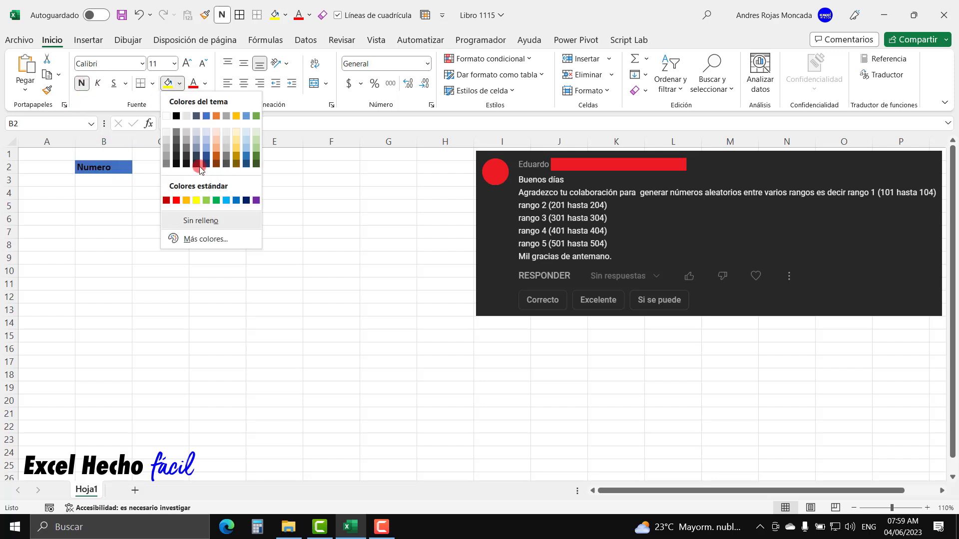
click(206, 164)
click(204, 84)
click(204, 134)
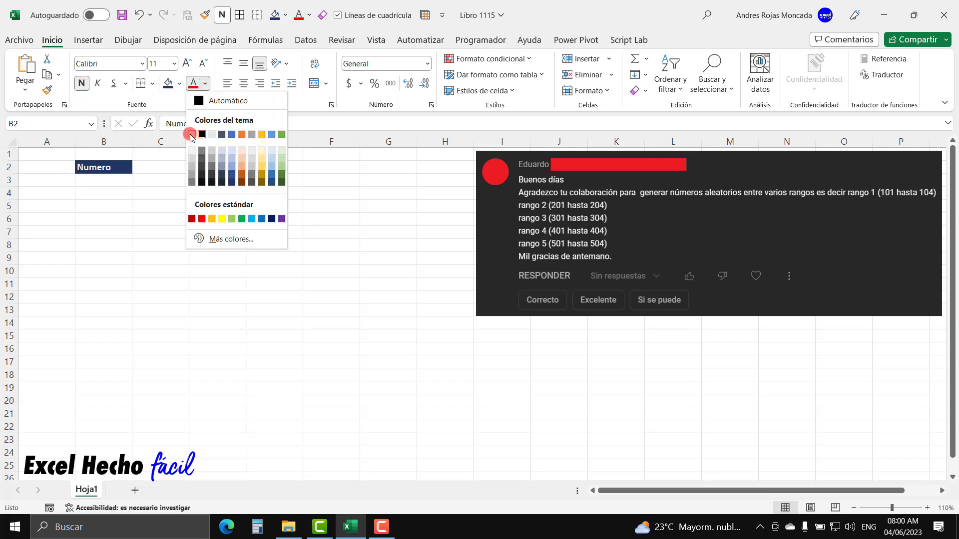
click(104, 194)
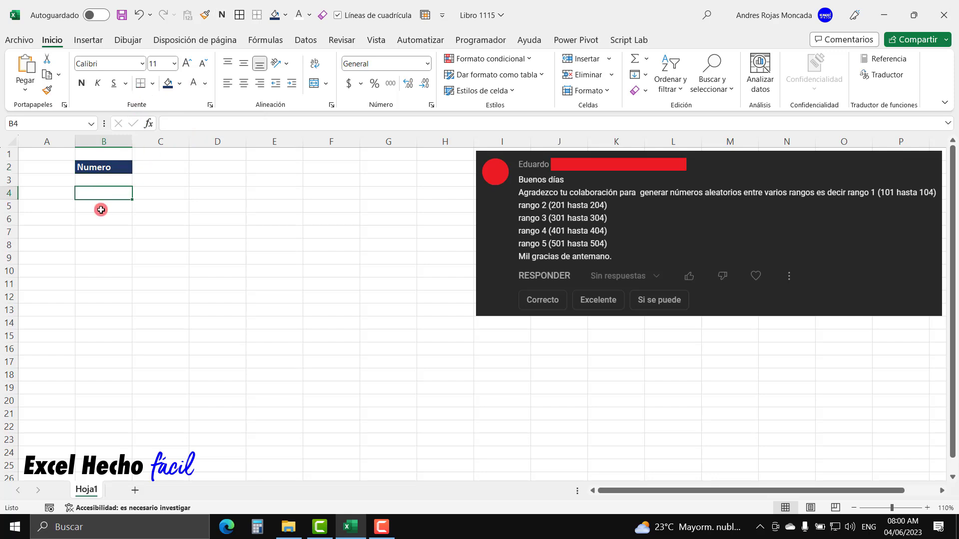
click(102, 180)
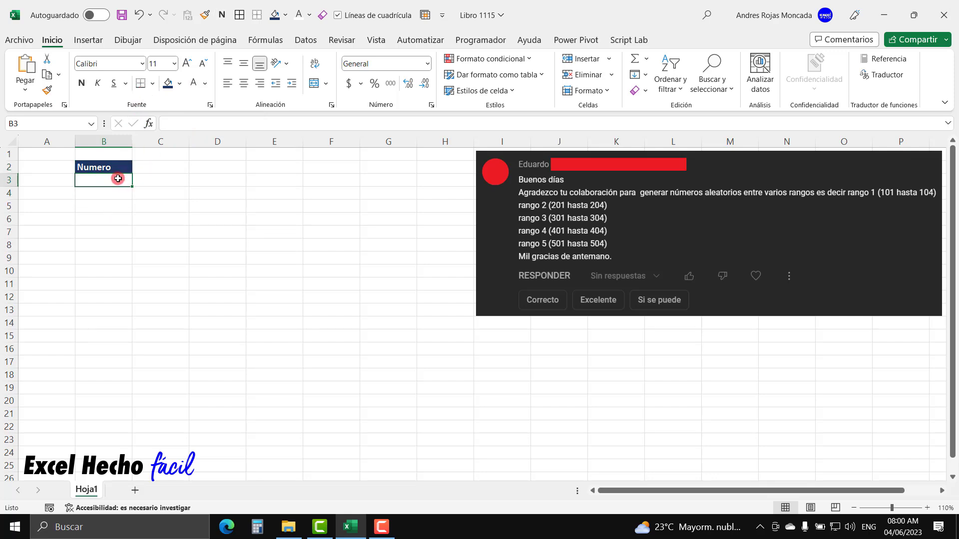
- Enter the headings Rango, Valor Min and Valor Max in cells D2 to F2
click(195, 166)
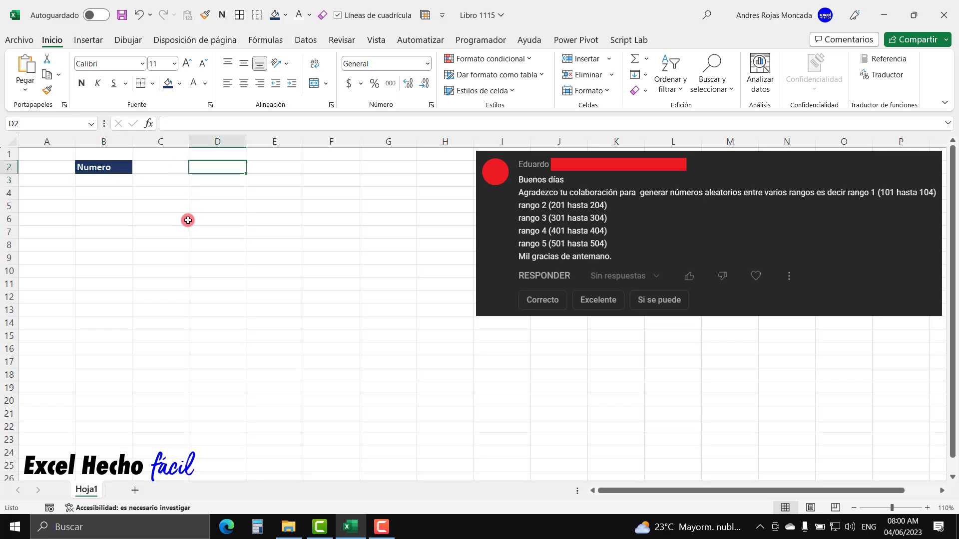
text(Rango)
key(Return)
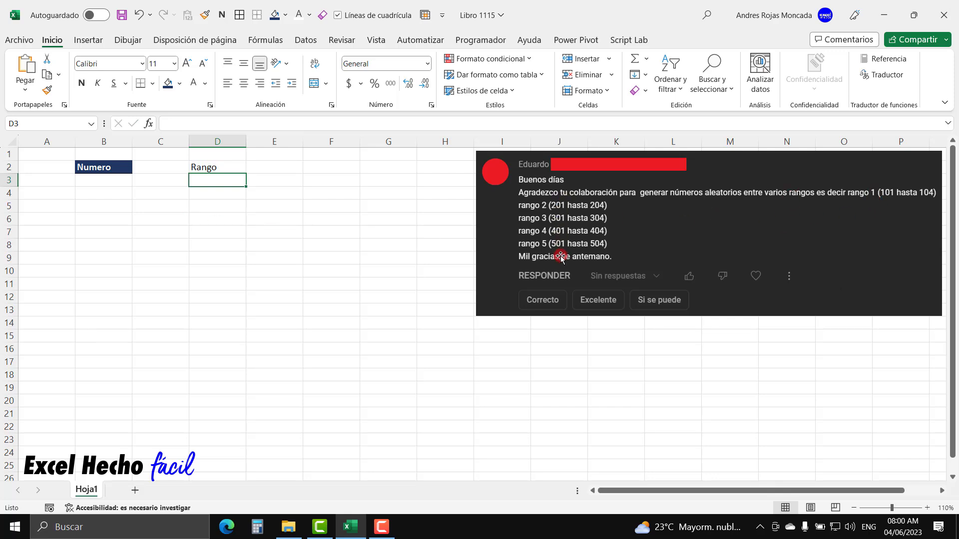
click(257, 167)
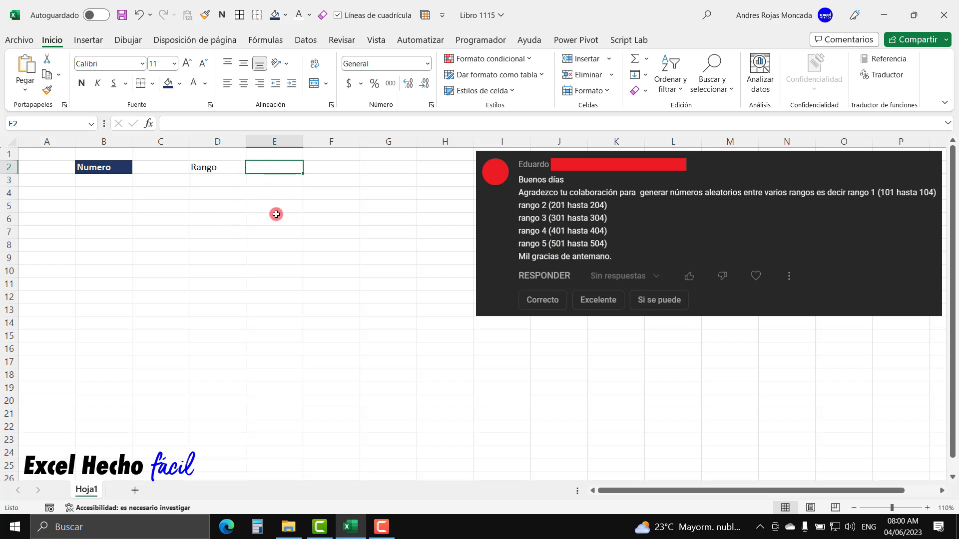
text(Valor Min)
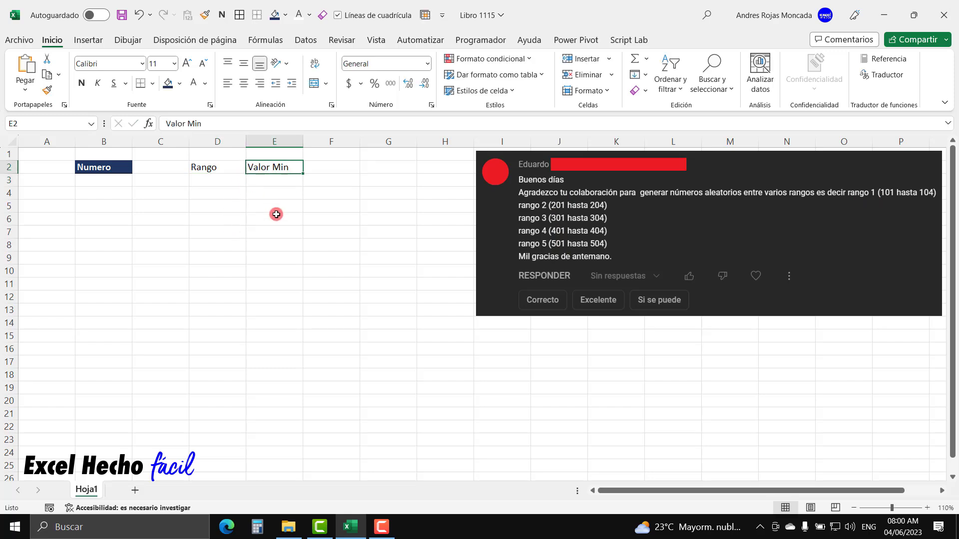
key(Tab)
text(Val)
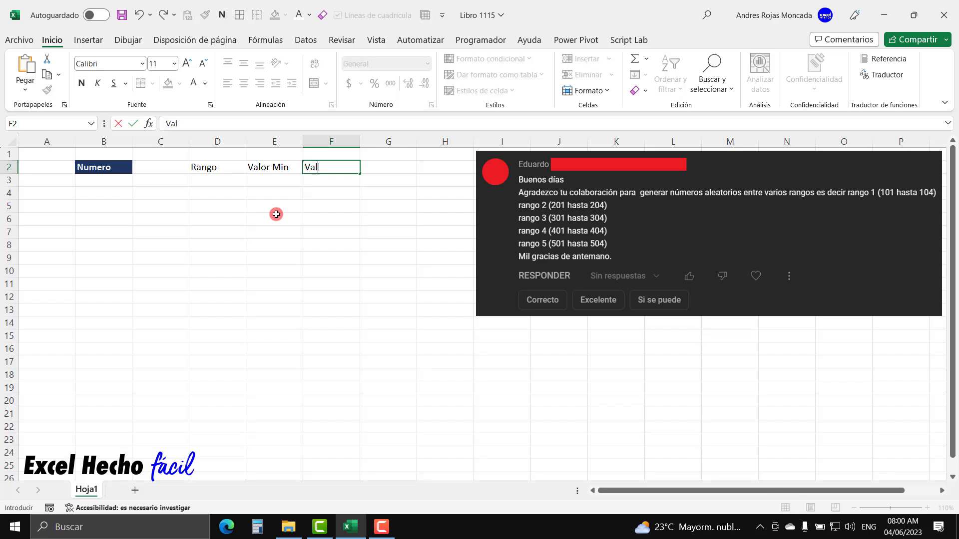
text(or Mas)
text(x)
key(Return)
- Apply the dark blue fill to D2:F2 and copy the formatting of the Numero heading onto these cells
drag(217, 169, 338, 175)
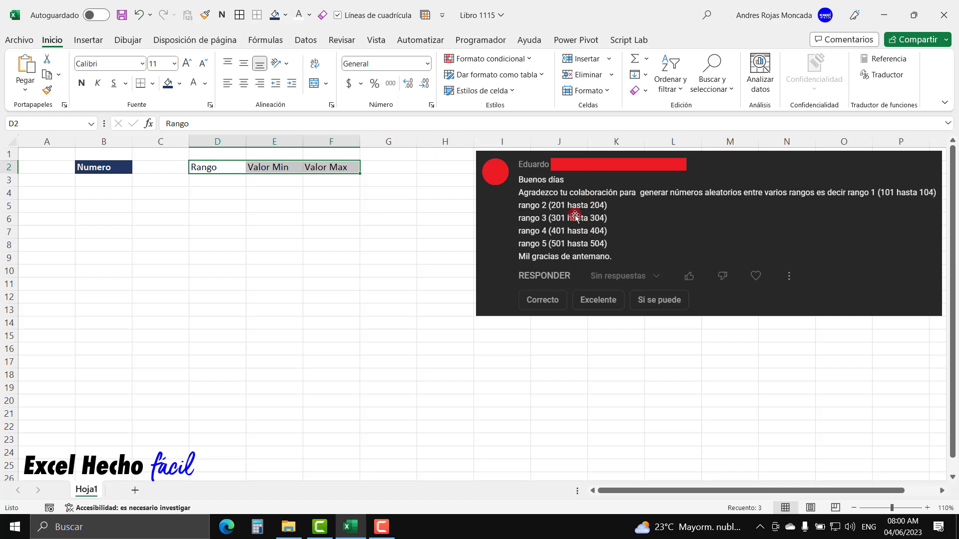
click(169, 85)
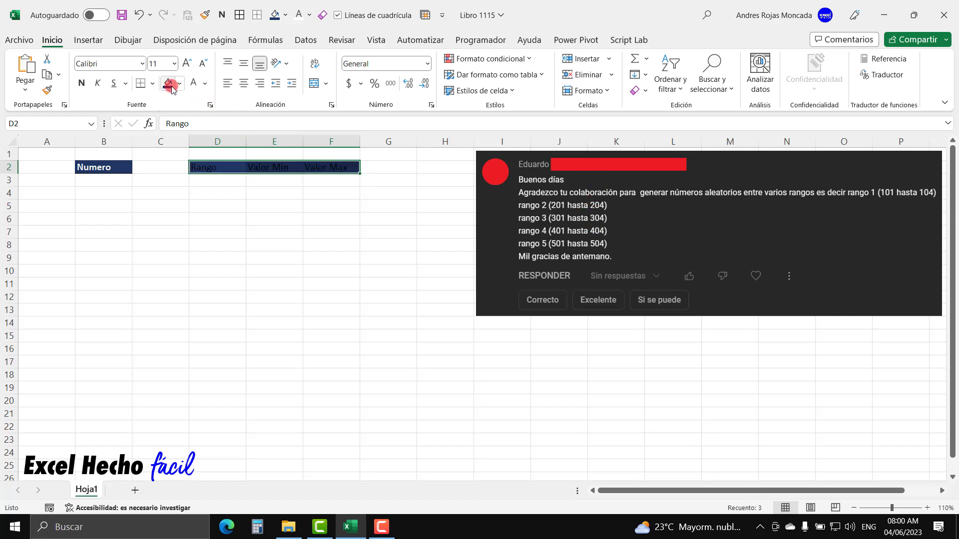
click(102, 166)
click(47, 90)
drag(210, 167, 345, 167)
click(225, 179)
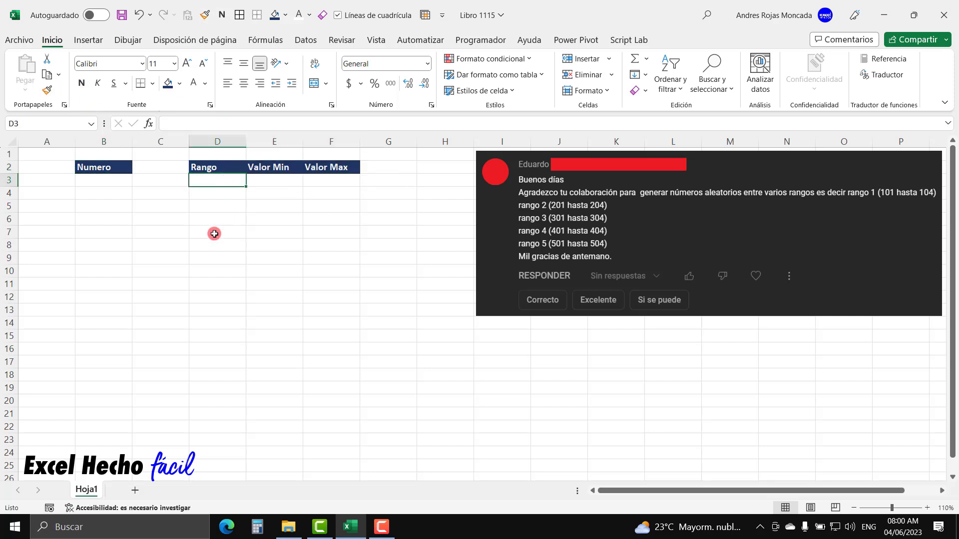
- Enter 1 and 2 under Rango and extend the series to 5 in D7
text(1)
key(Return)
text(2)
key(Return)
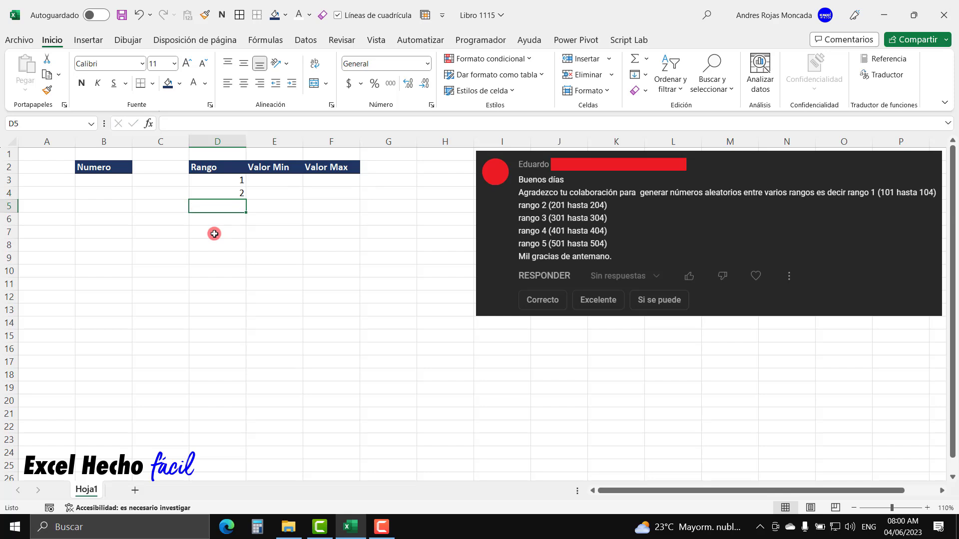
drag(214, 182, 244, 240)
- Enter 101 and 201 under Valor Min and extend the series to 501 in E7
click(268, 179)
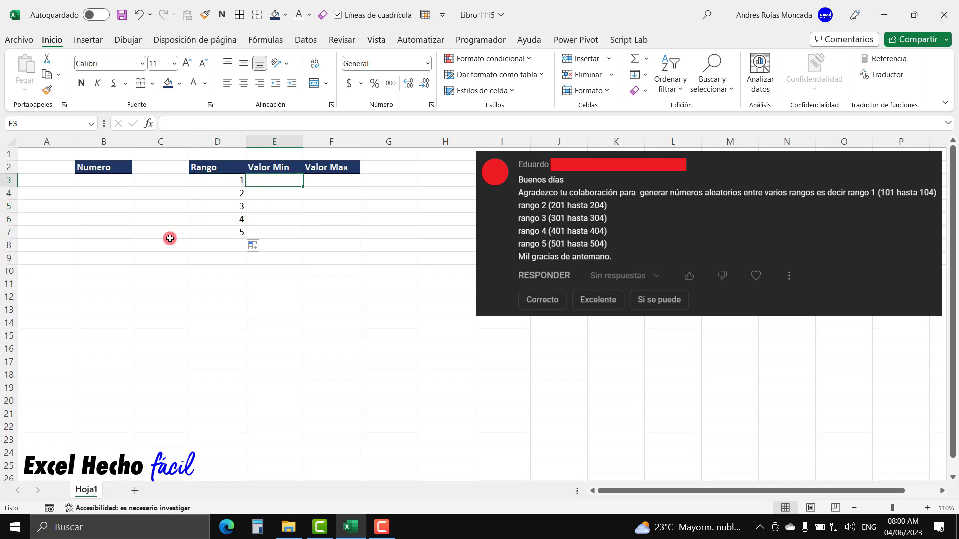
text(101)
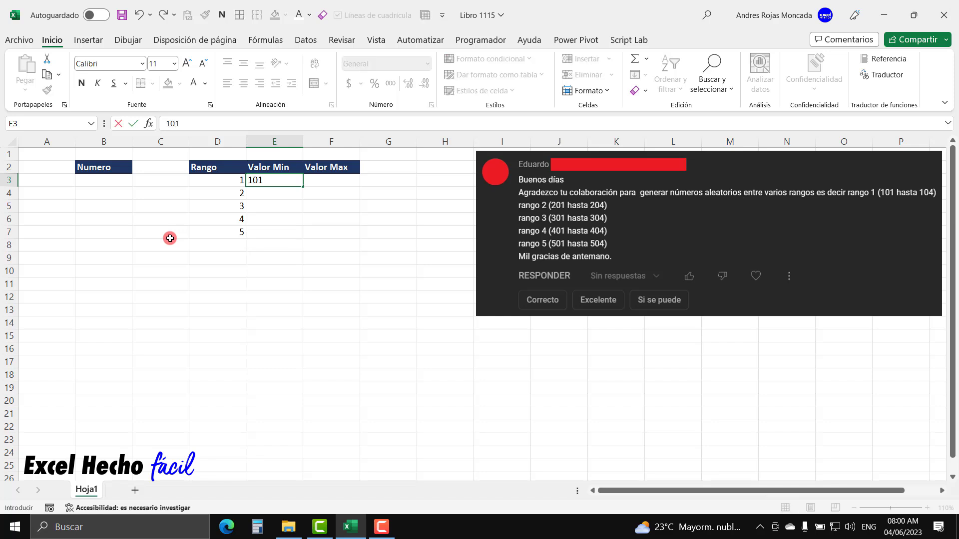
key(Return)
text(201)
key(Return)
drag(293, 182, 304, 235)
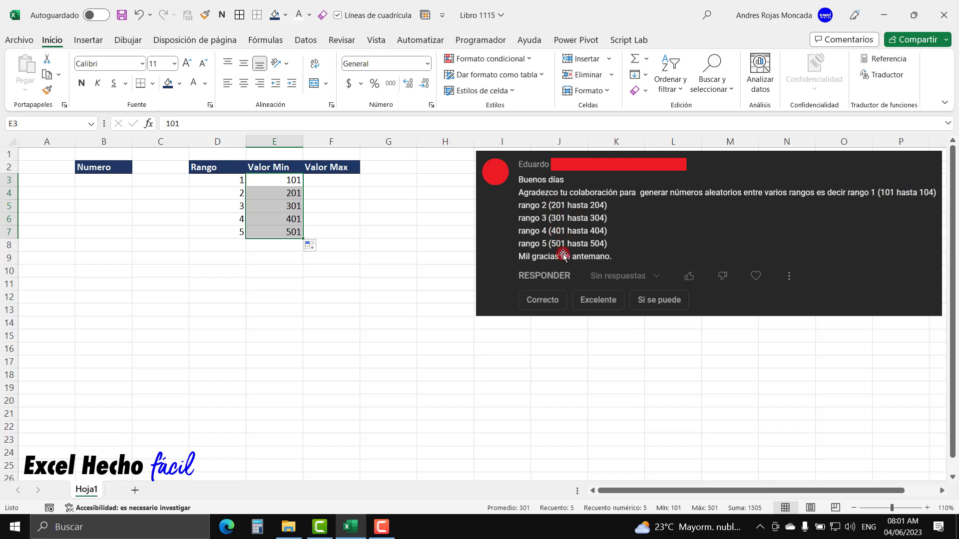
- Enter 104 and 204 under Valor Max and extend the series to 504 in F7
click(343, 180)
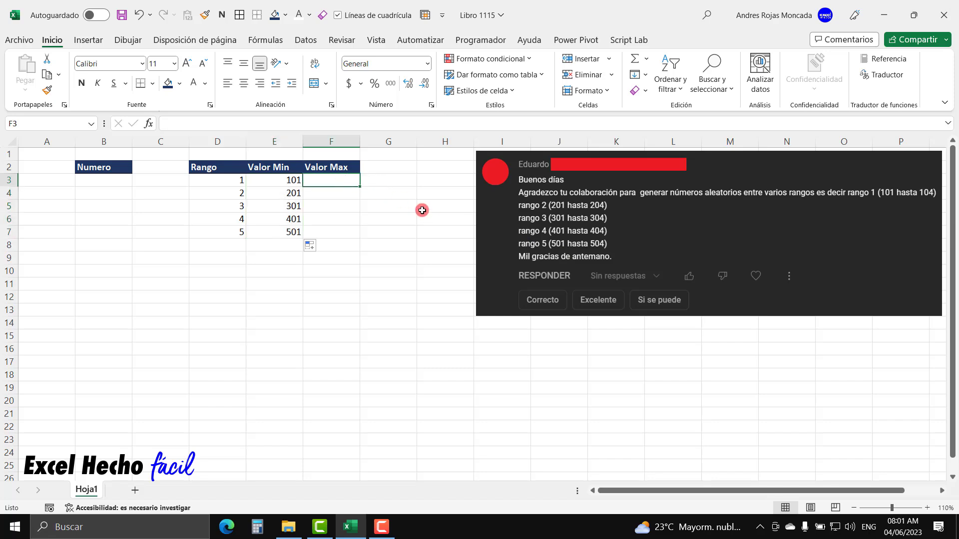
text(104)
key(Return)
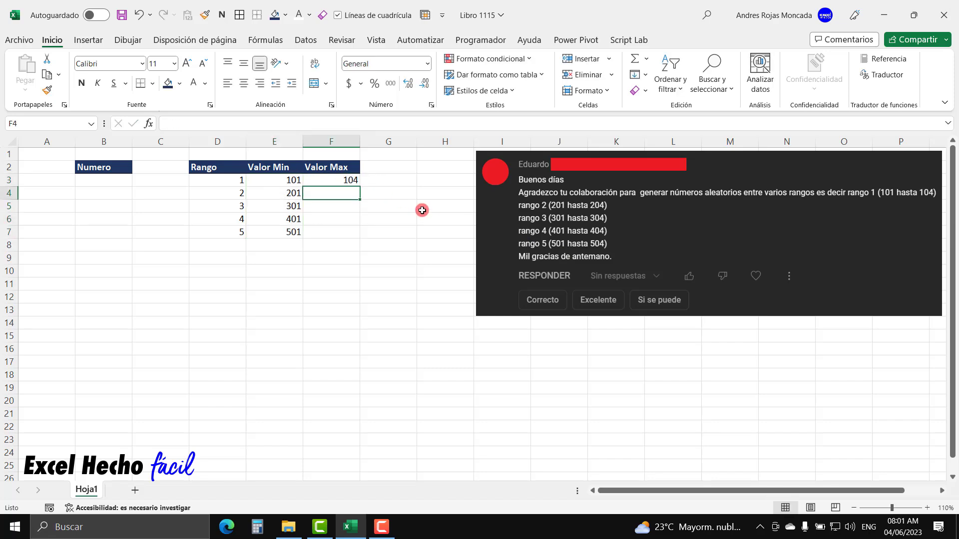
text(204)
key(Return)
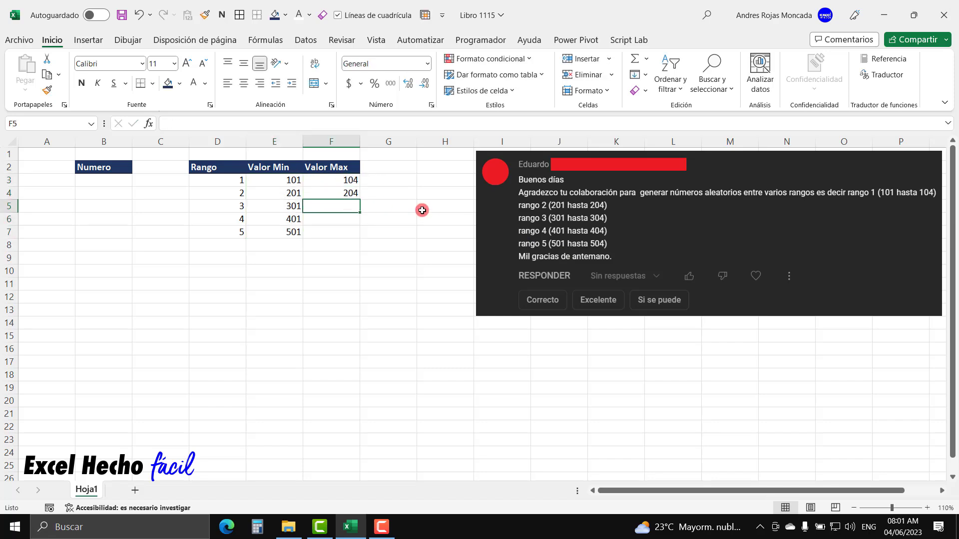
drag(335, 182, 359, 237)
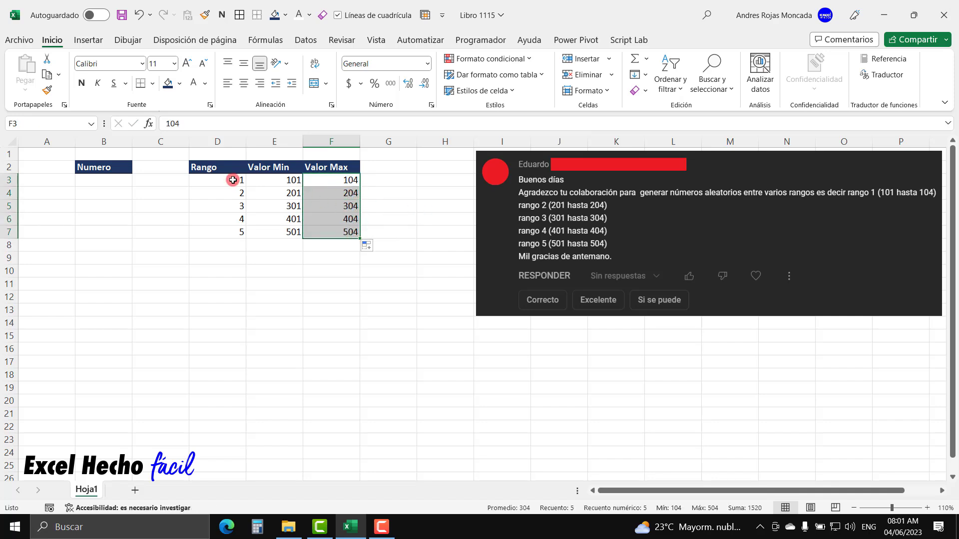
drag(218, 167, 325, 233)
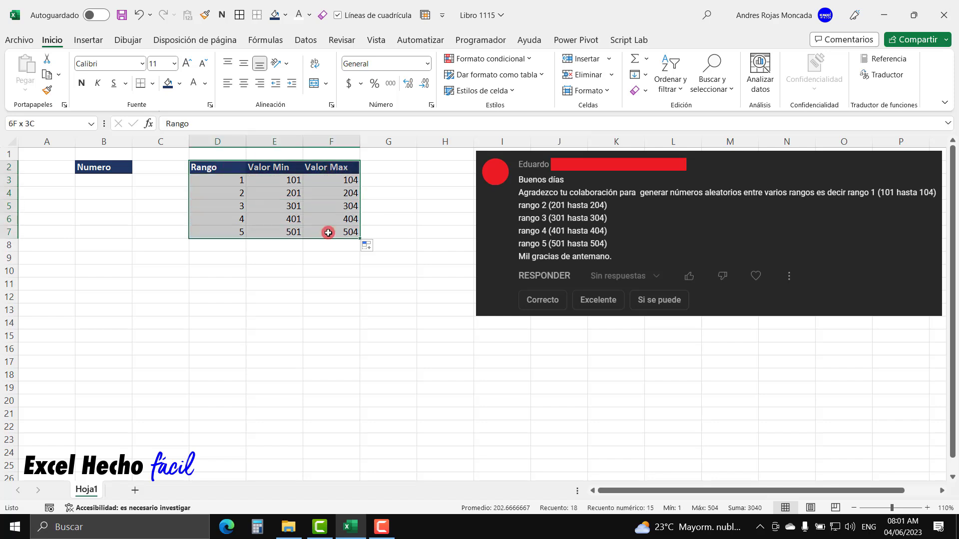
- Start a LET formula in B3 and declare nRango as its first name, moving the function hint below the table
click(108, 182)
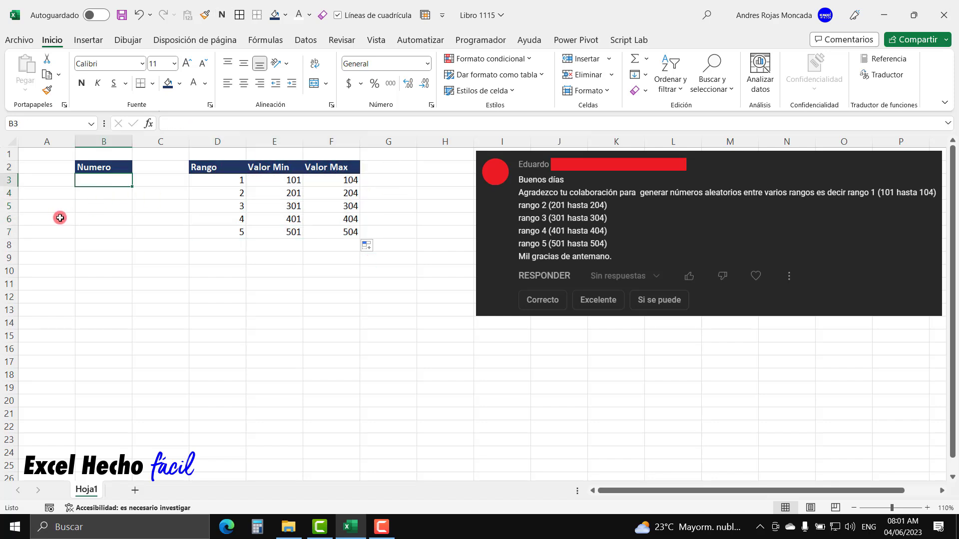
text(=LET()
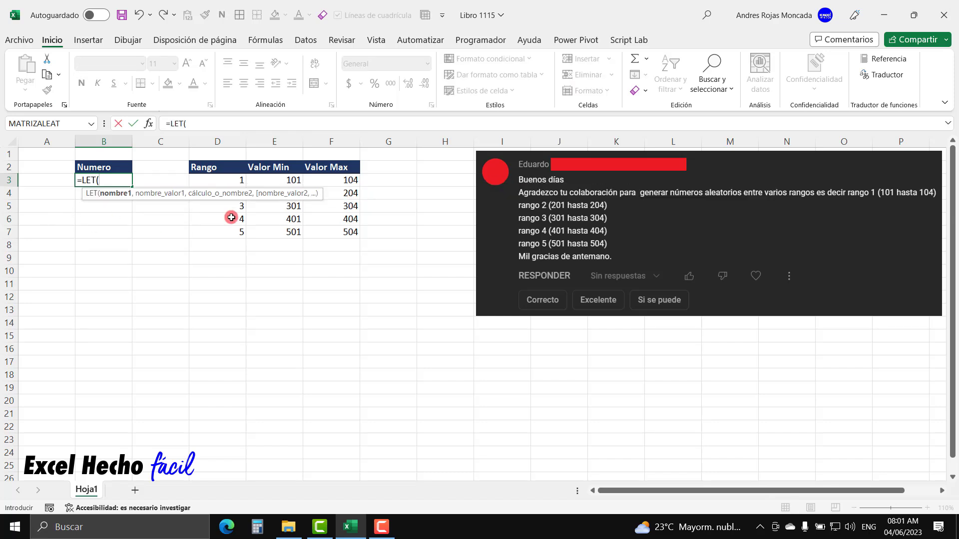
drag(311, 193, 309, 301)
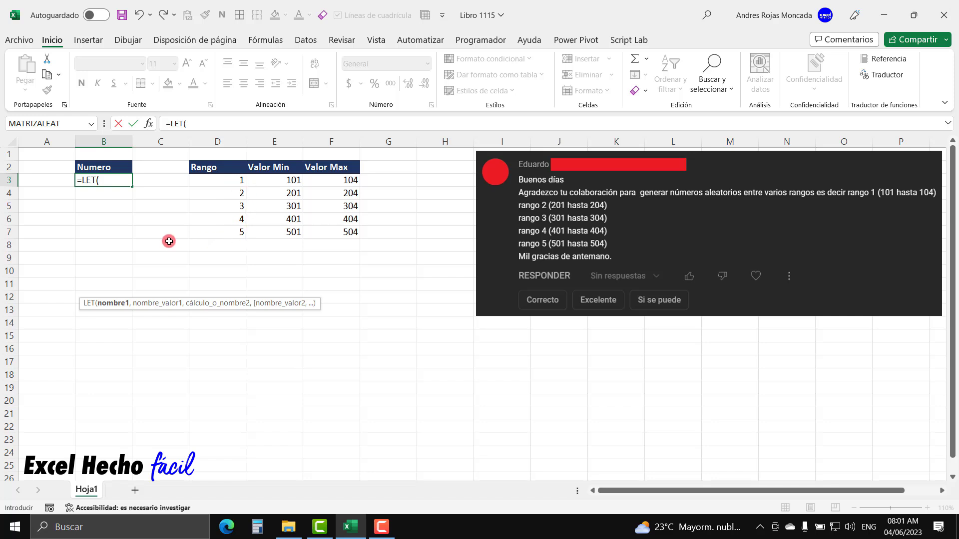
text(ale)
text(nrango)
key(BackSpace)
key(BackSpace)
key(BackSpace)
key(BackSpace)
key(BackSpace)
text(Rango,)
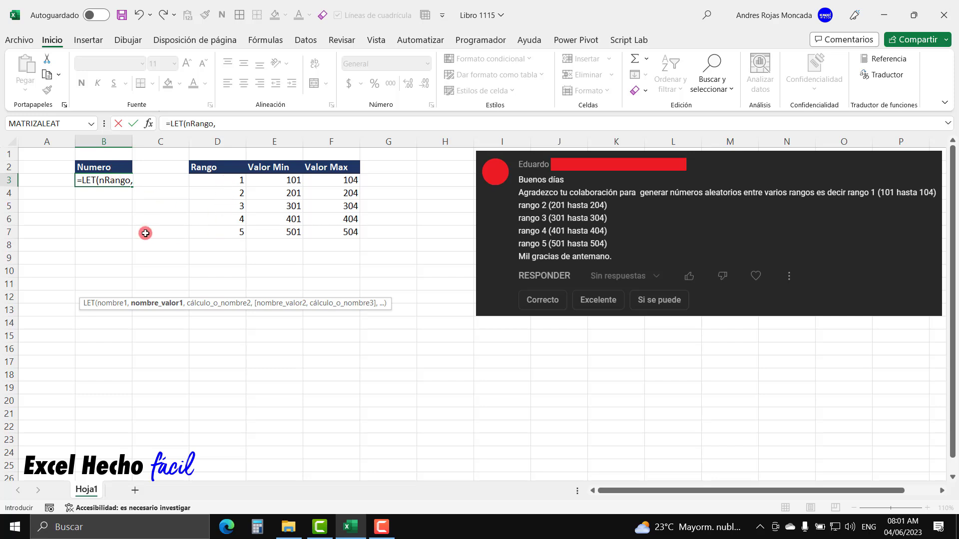
- Define nRango as ALEATORIO.ENTRE(MIN(D3:D7),MAX(D3:D7)) in the LET formula
text(alea)
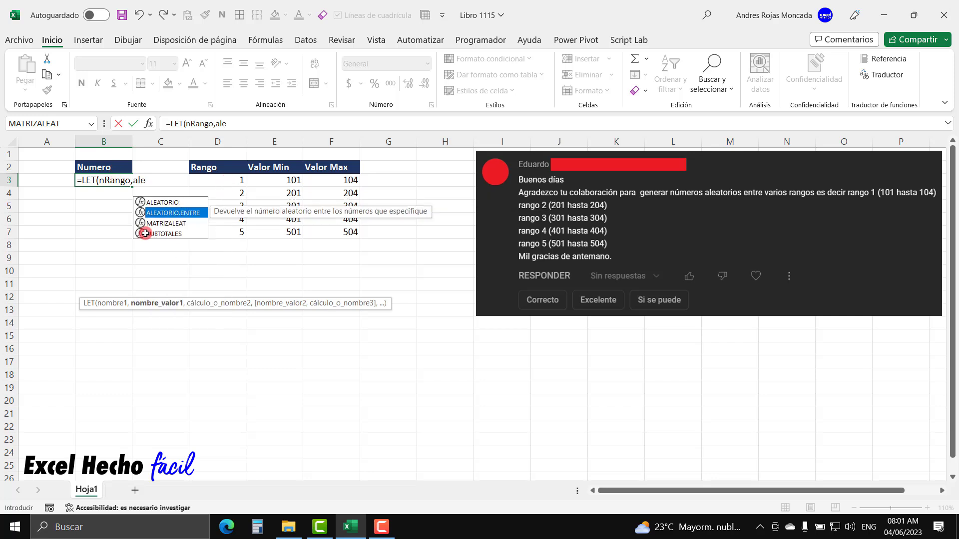
key(Down)
key(Tab)
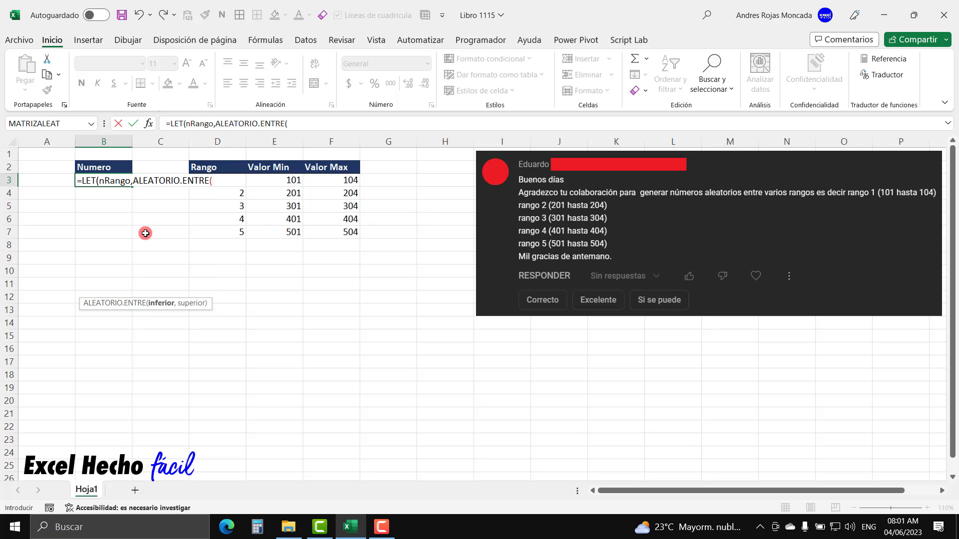
text(min)
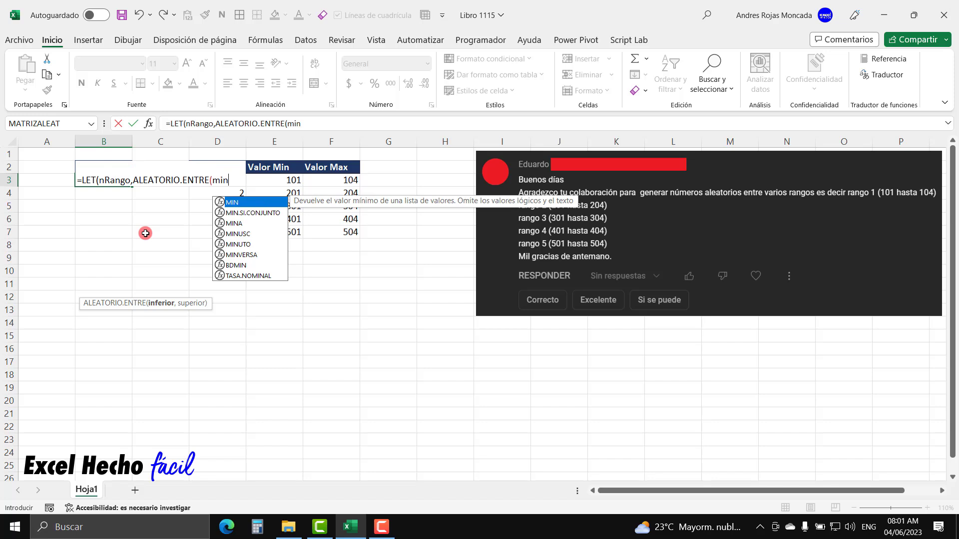
key(Tab)
drag(214, 234, 214, 180)
text(),ma)
key(Tab)
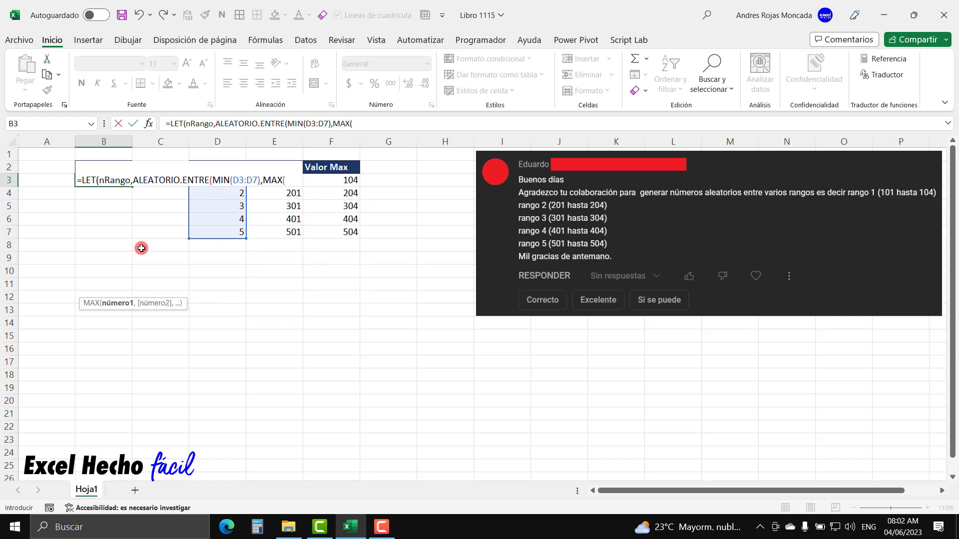
drag(231, 231, 231, 179)
text())
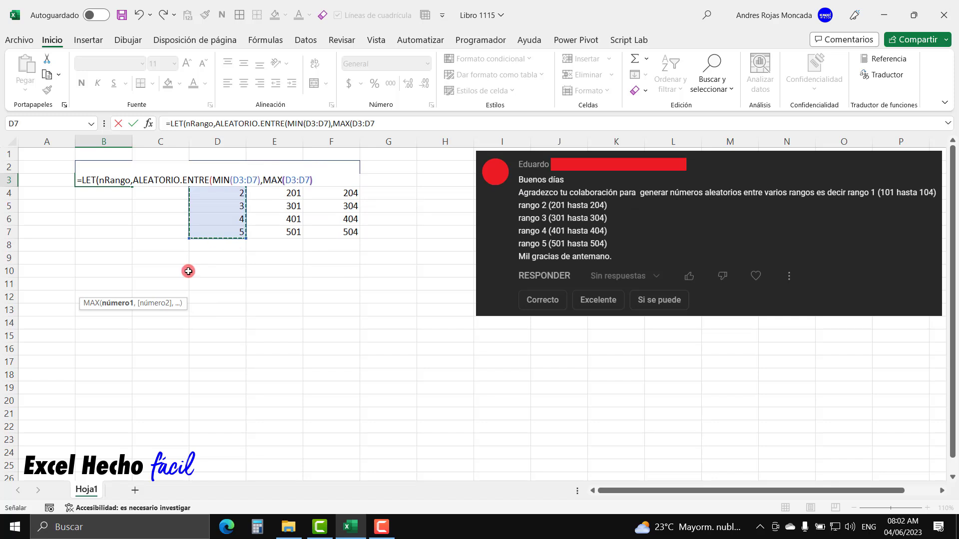
text())
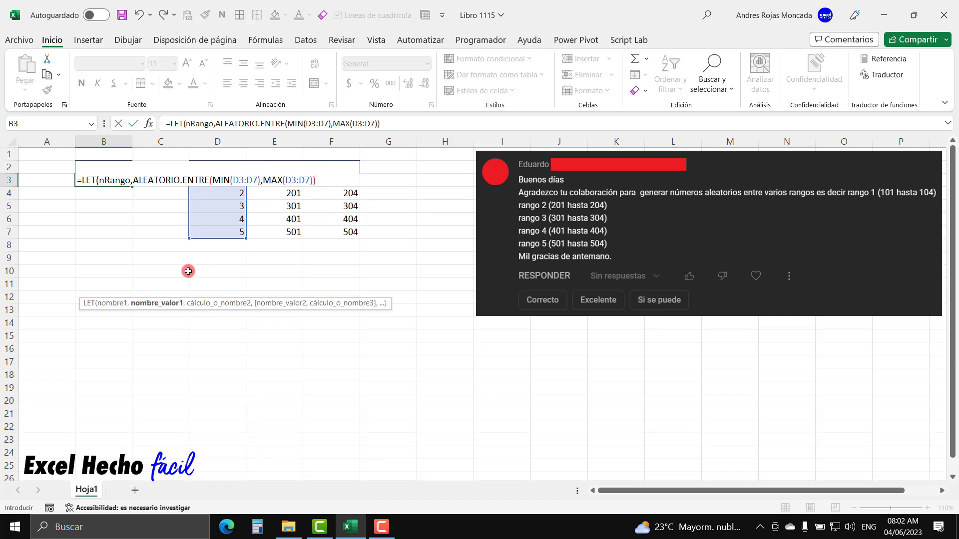
text(,)
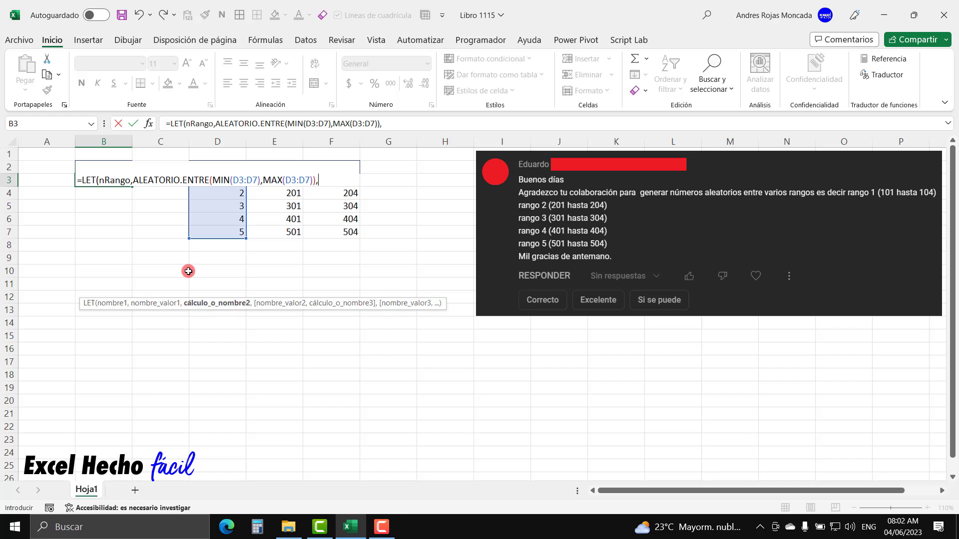
- Return nRango as the LET formula's result on a new line and complete the formula in B3
key(alt+Return)
text(nran)
key(Tab)
text())
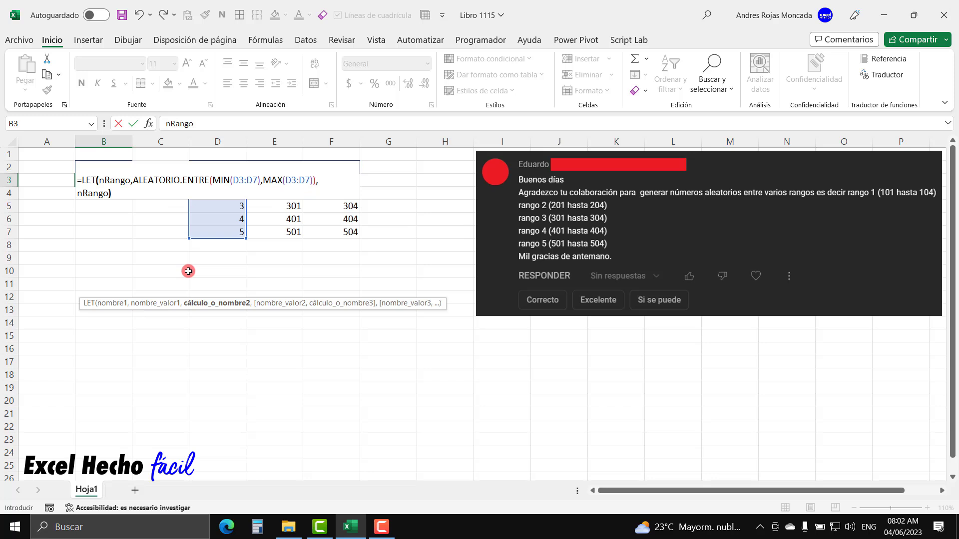
key(Return)
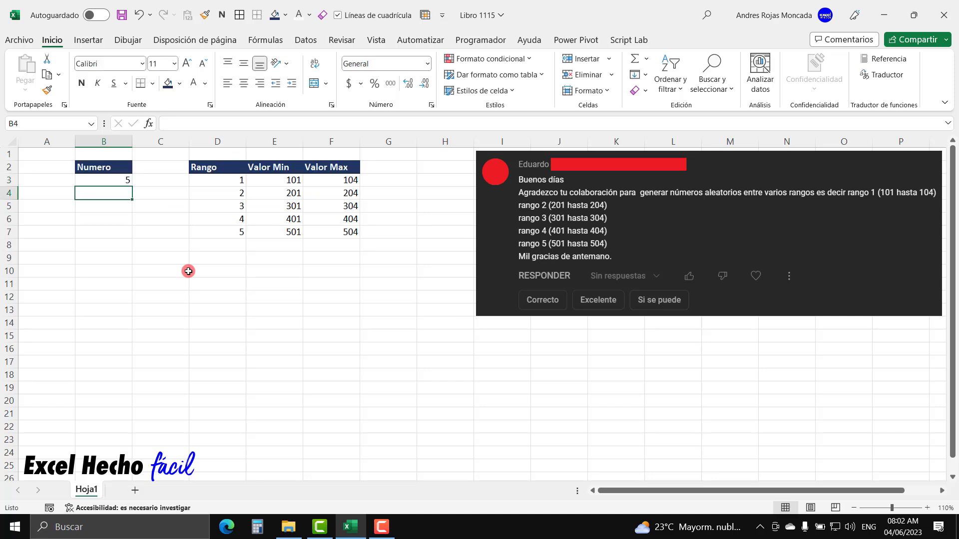
- Recalculate B3 several times to check the random range numbers it returns
click(120, 181)
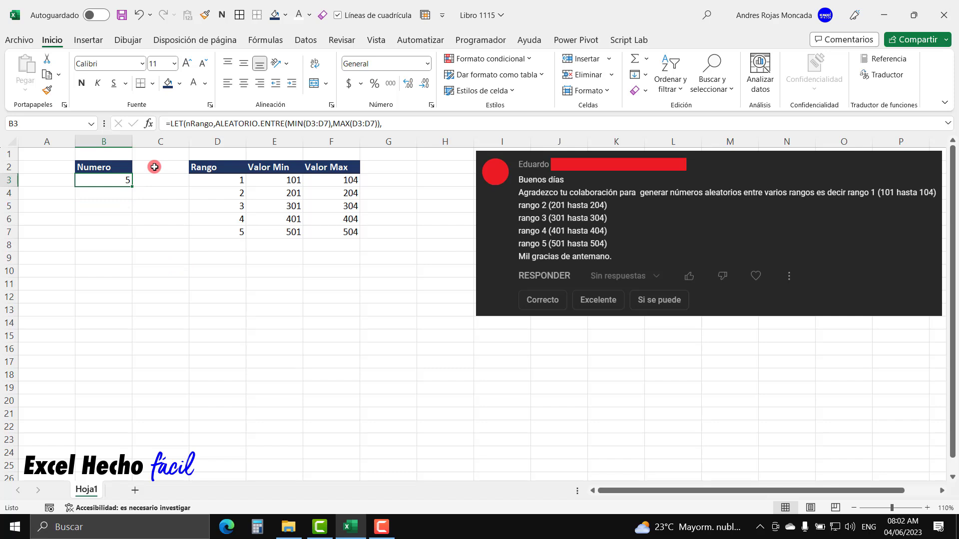
key(F9)
key(F9)
key(F9)
key(F9)
key(F9)
- Replace the final nRango) of the LET formula in B3 with the start of an ALEATORIO.ENTRE function
key(F2)
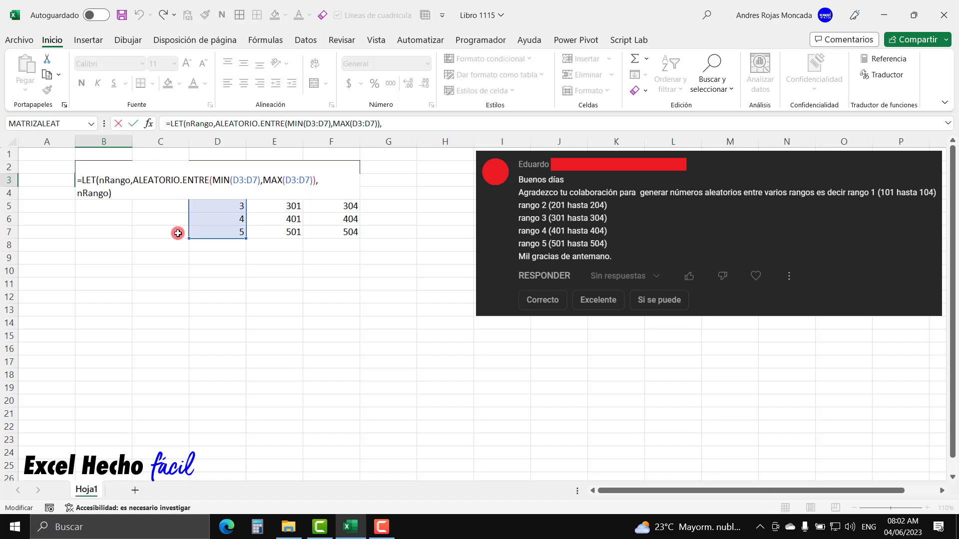
drag(120, 192, 73, 216)
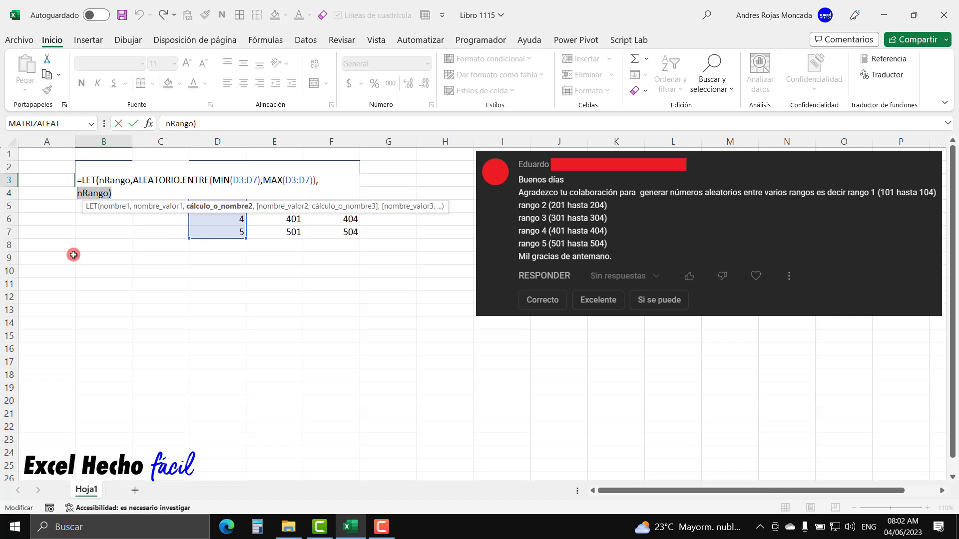
key(BackSpace)
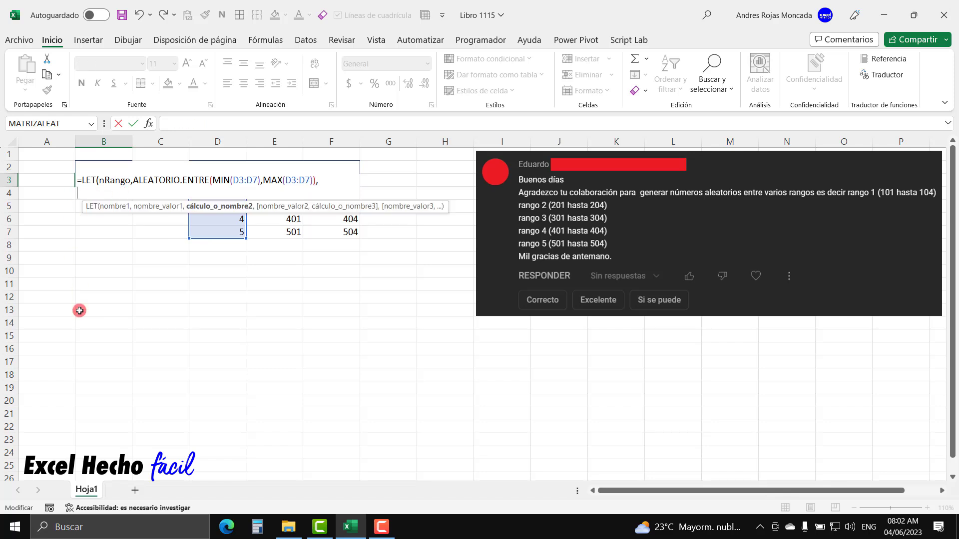
text(ale)
key(Down)
key(Tab)
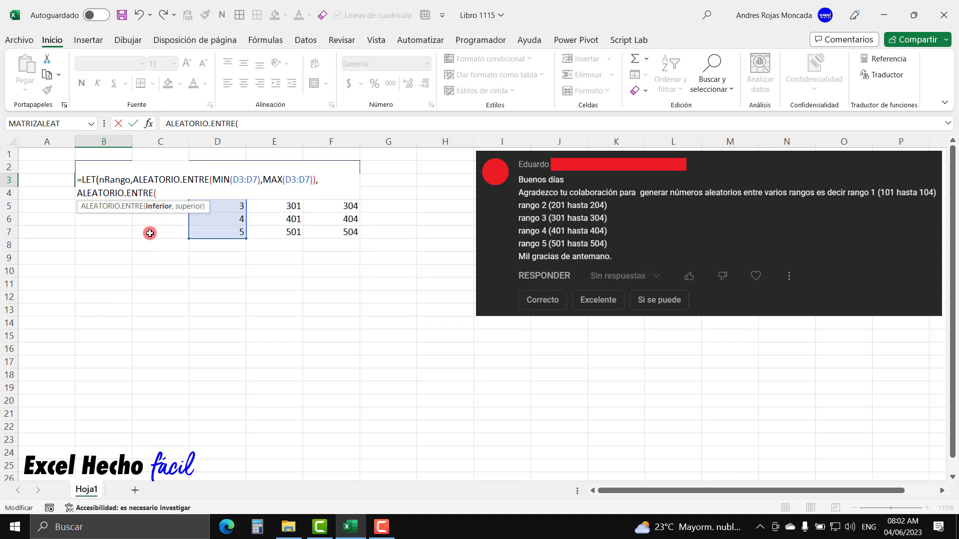
- Nest a BUSCARX function as the lower bound of the second ALEATORIO.ENTRE, with nRango as its lookup value
text(busca)
key(Down)
key(Down)
key(Down)
key(Tab)
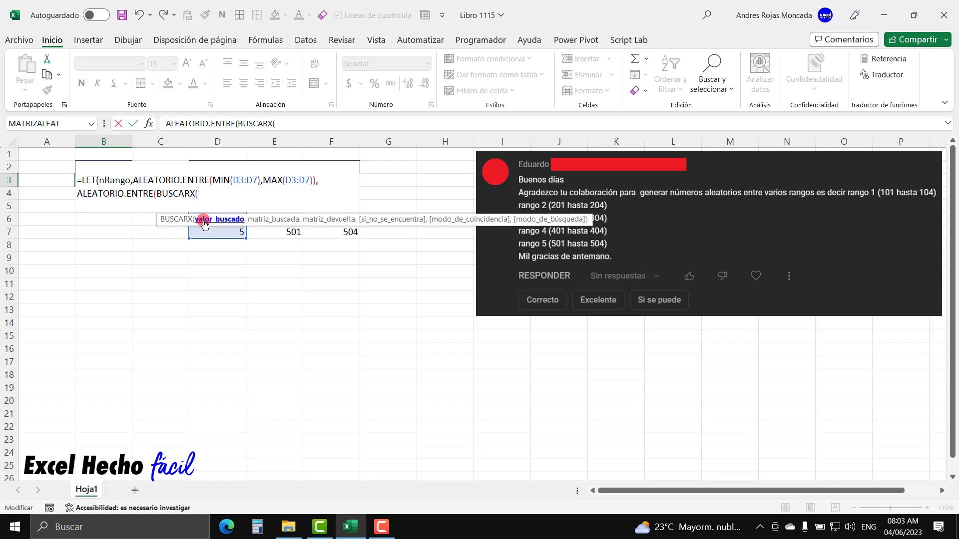
text(nran)
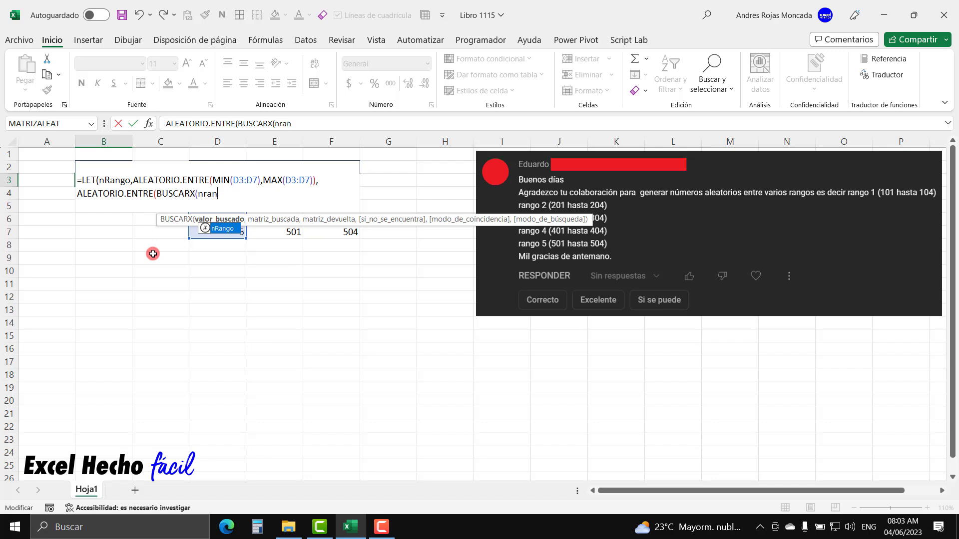
key(Tab)
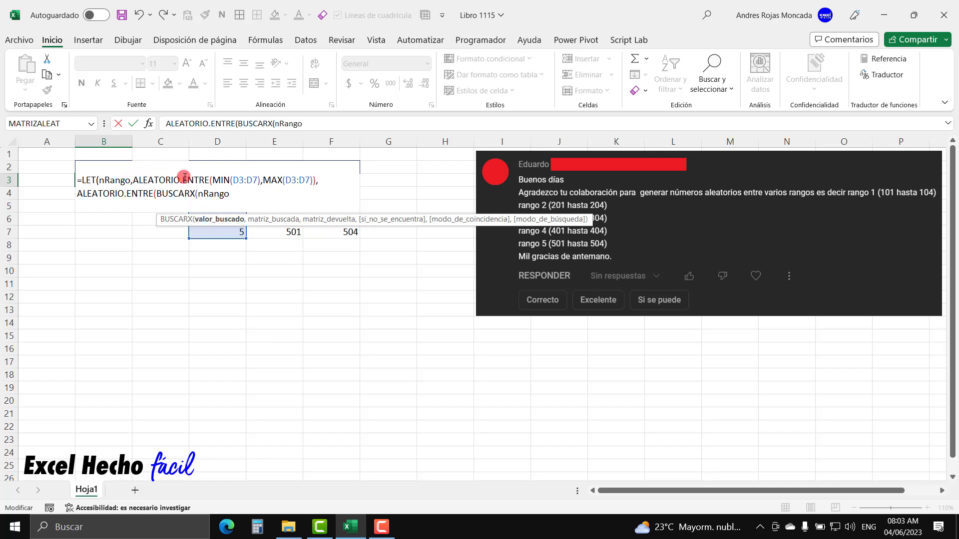
text(,)
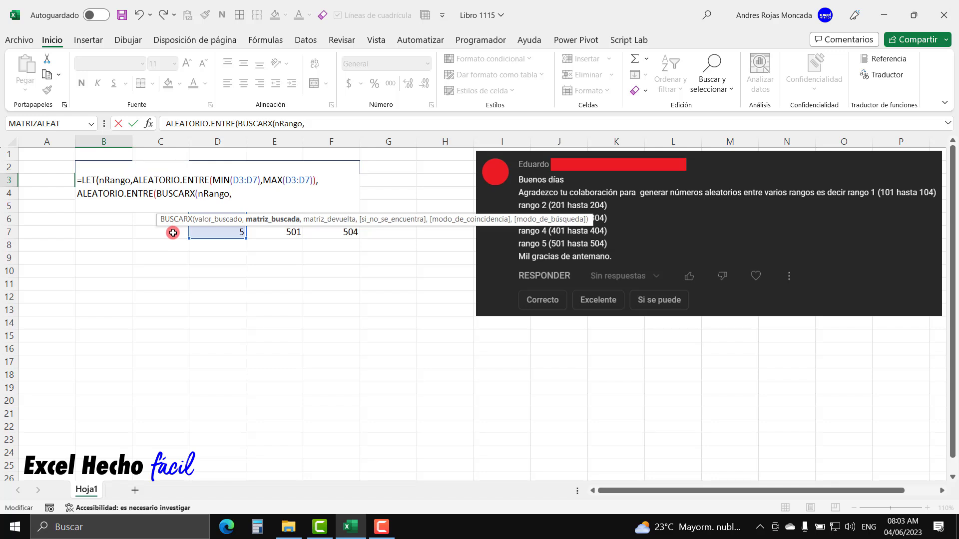
- Set BUSCARX's lookup array to D3:D7 and its return array to E3:E7, and close the function
drag(231, 232, 228, 177)
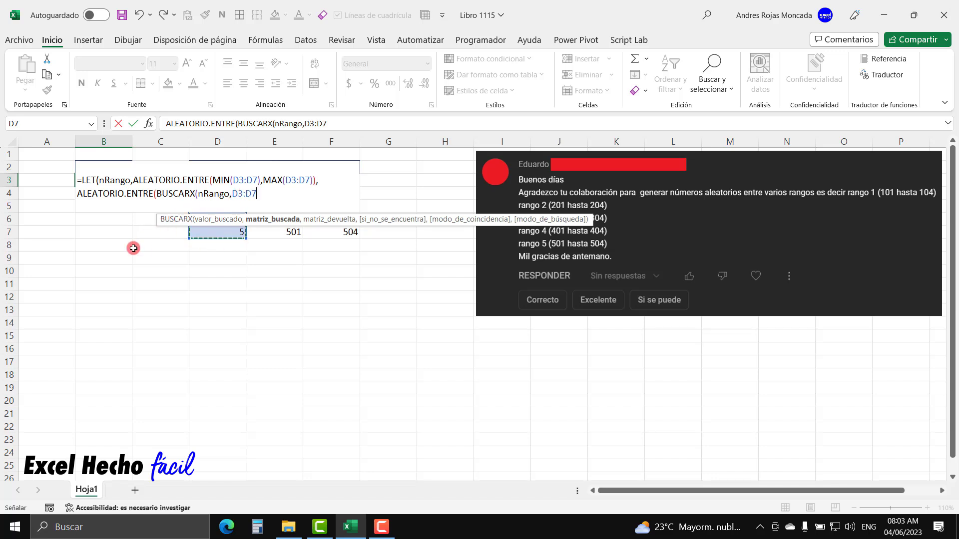
text(,)
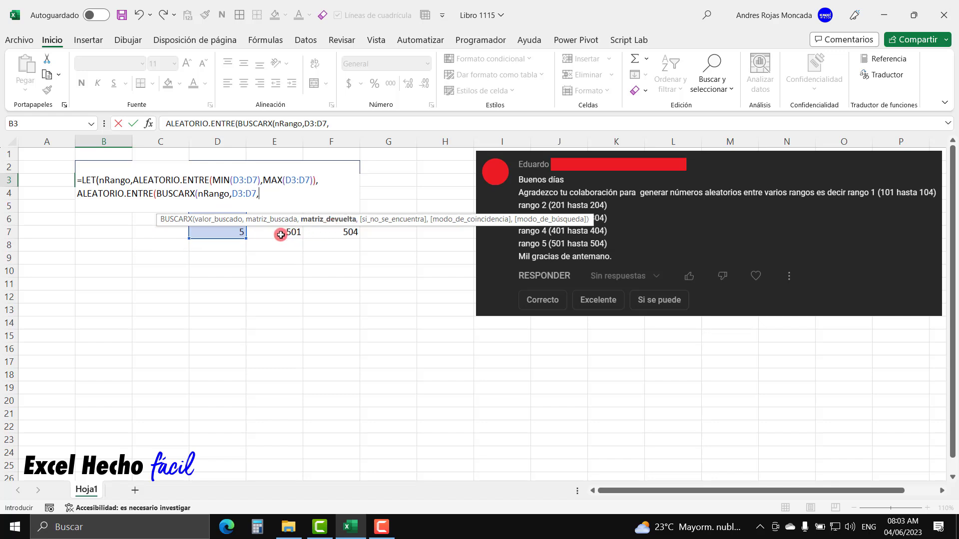
drag(281, 234, 282, 178)
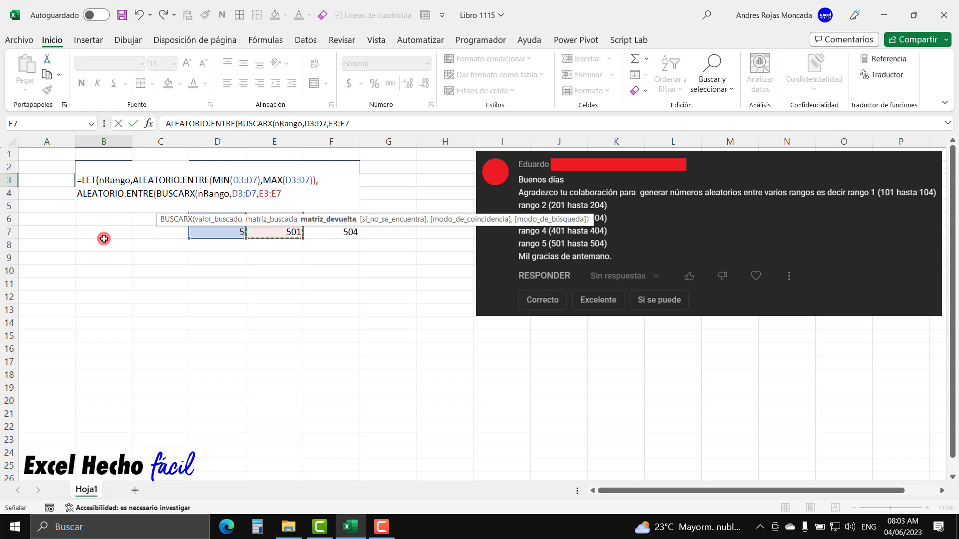
text())
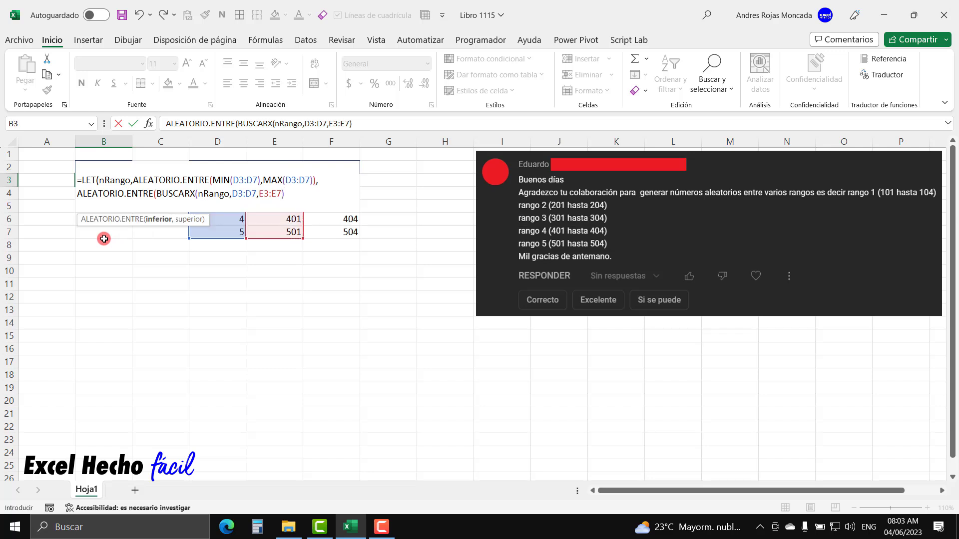
- Duplicate BUSCARX(nRango,D3:D7,E3:E7) as the upper bound of the second ALEATORIO.ENTRE
text(,)
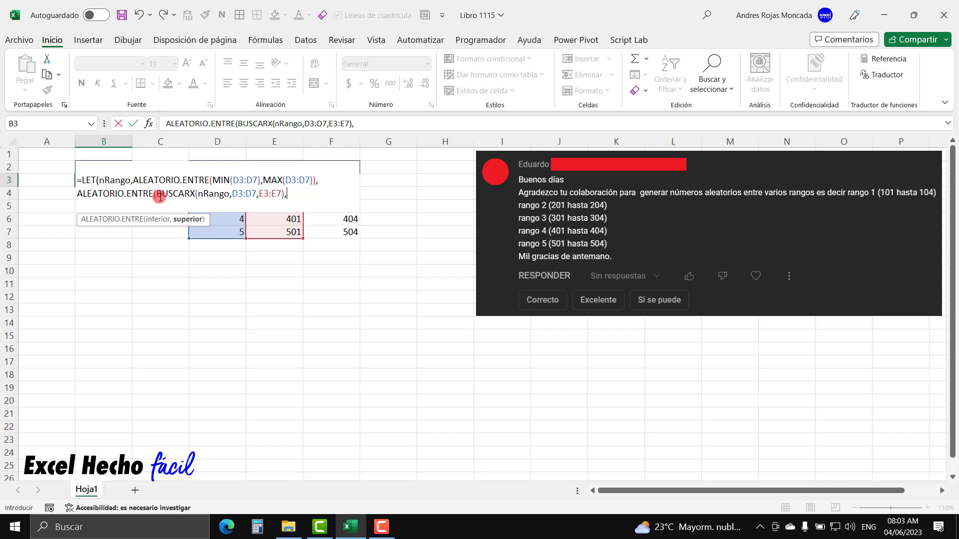
drag(156, 193, 289, 194)
key(ctrl+c)
click(289, 194)
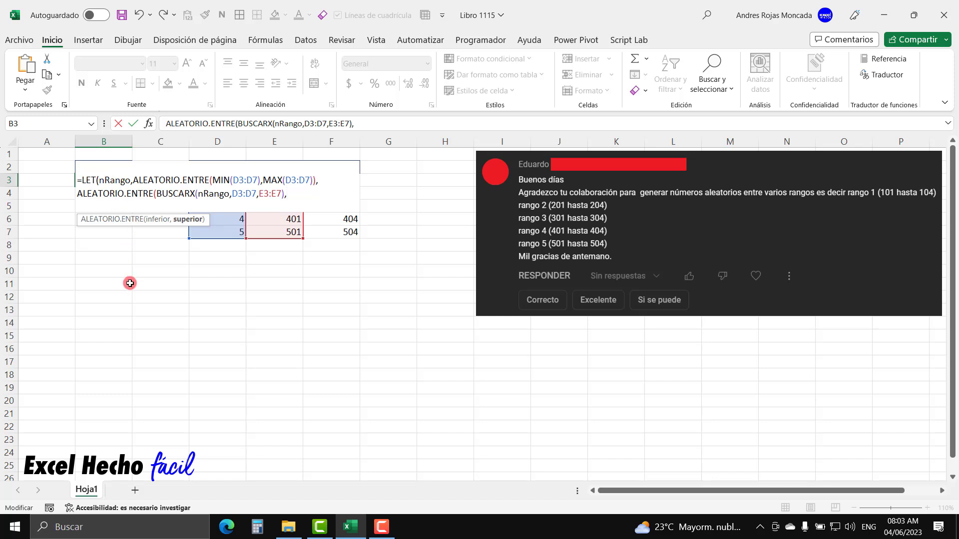
key(ctrl+v)
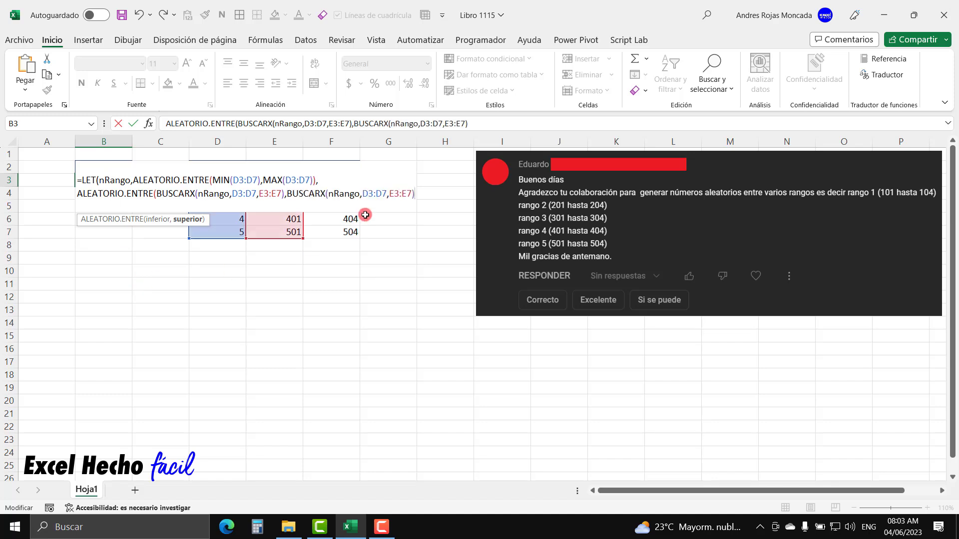
- Change the second BUSCARX's return array to F3:F7, close the remaining parentheses and enter the formula
drag(411, 194, 389, 194)
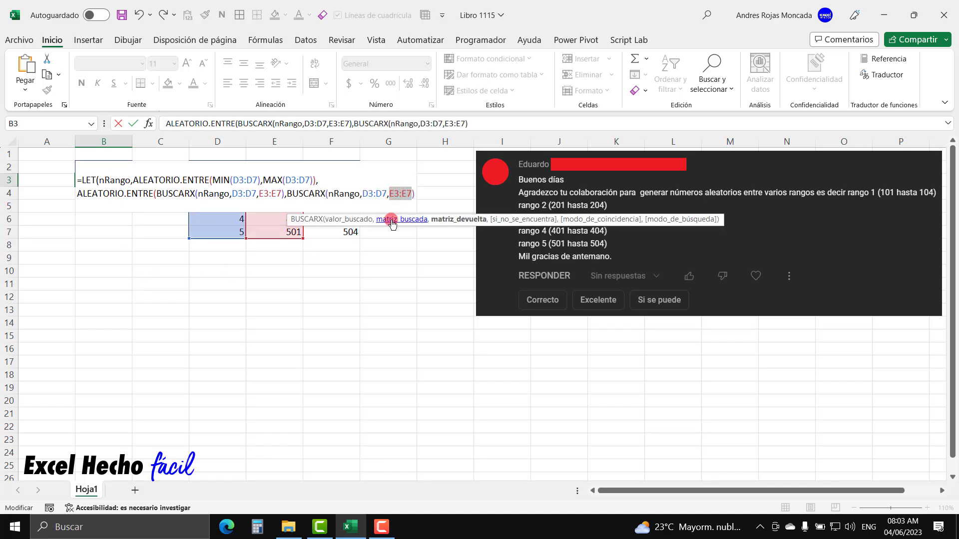
drag(348, 235, 347, 178)
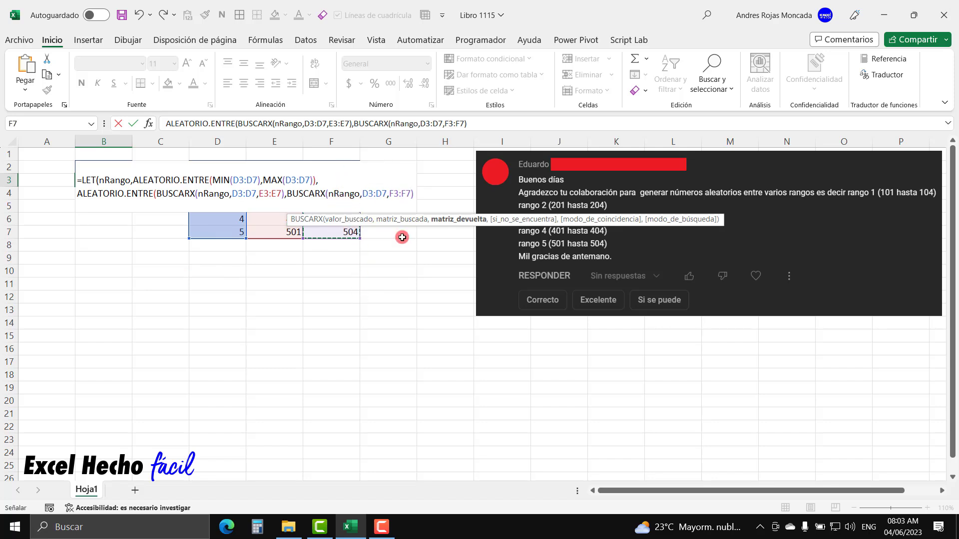
click(414, 189)
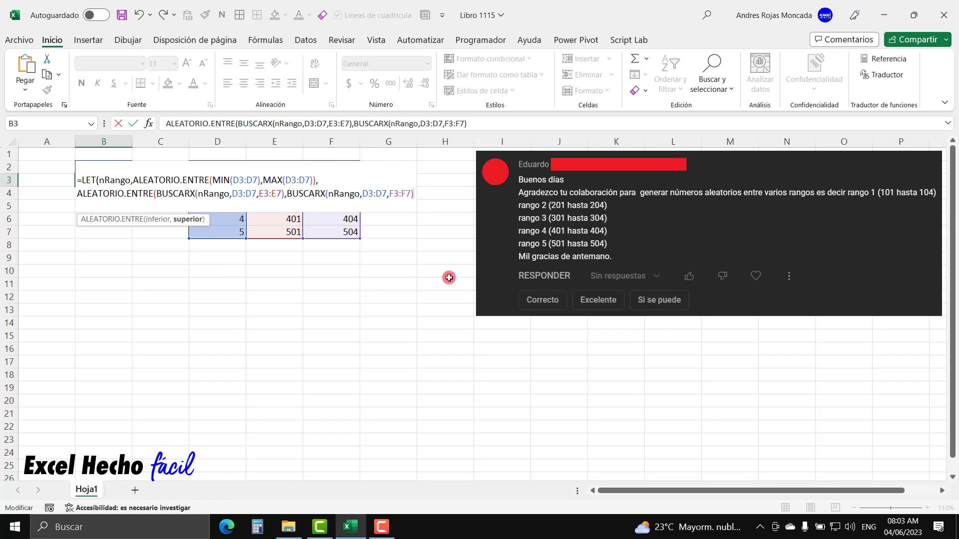
text()))
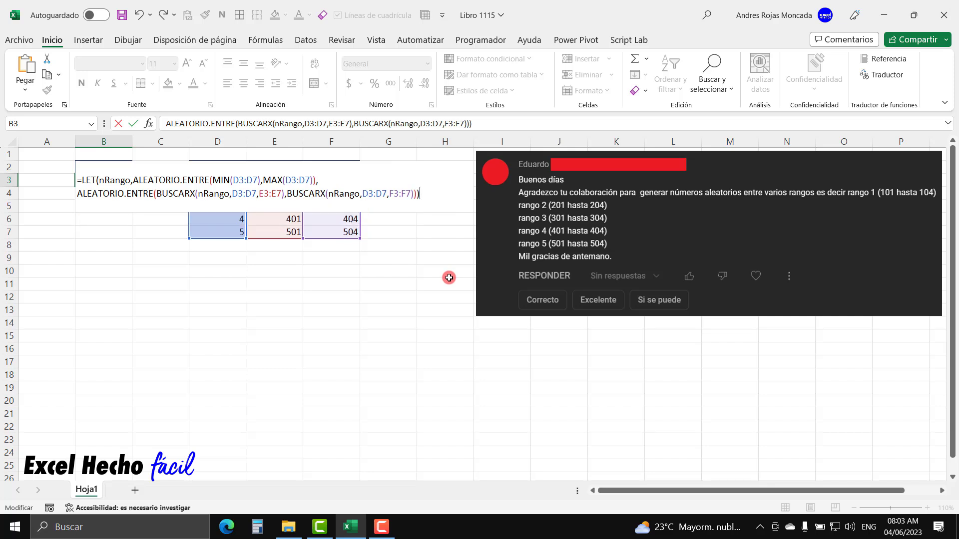
key(Return)
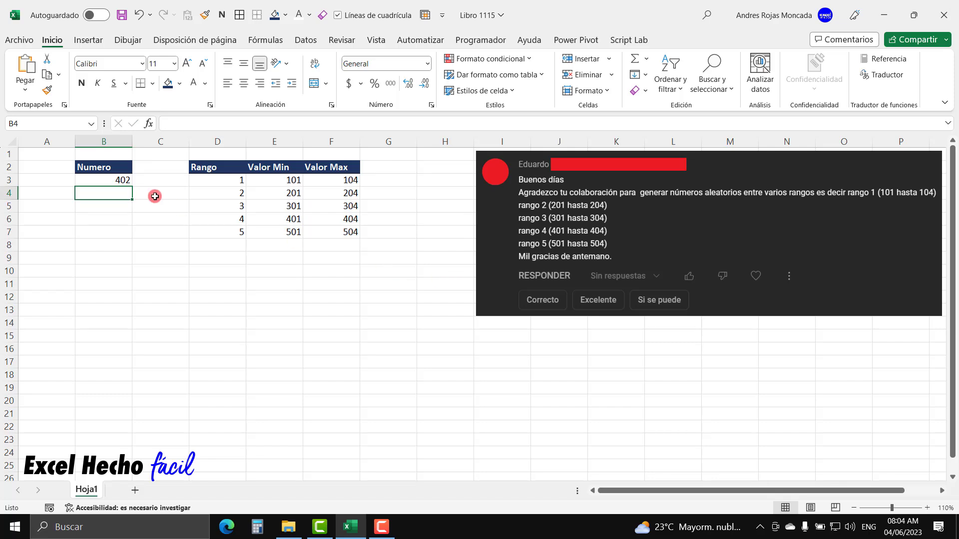
- Recalculate B3 repeatedly to check that the generated numbers fall within the defined ranges
click(122, 180)
key(F9)
key(F9)
key(F9)
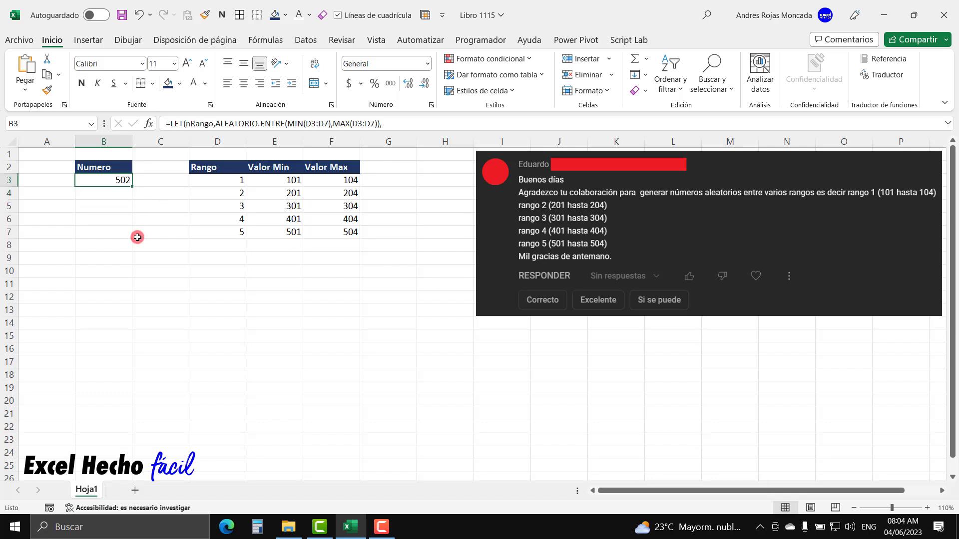
key(F9)
- Convert D2:F7 into a table with headers
drag(216, 168, 344, 232)
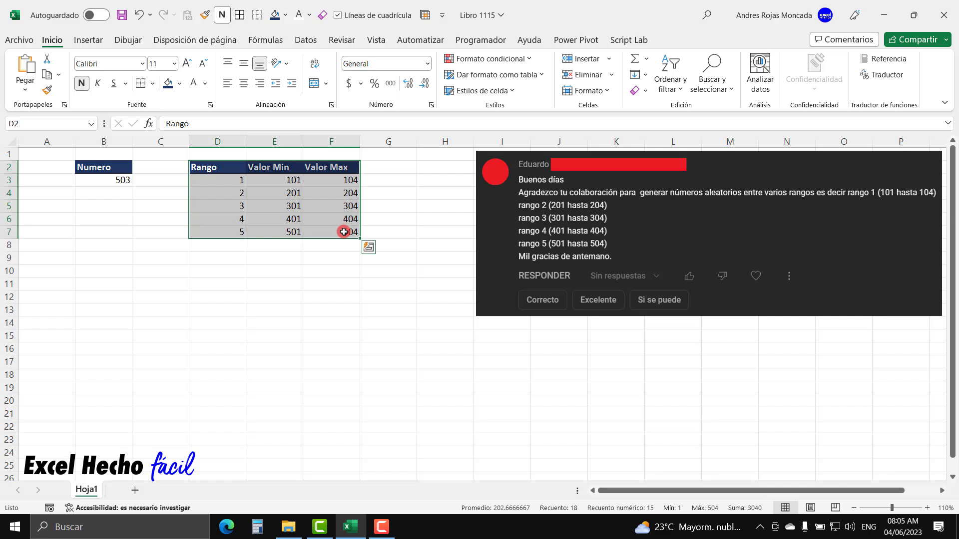
key(ctrl+t)
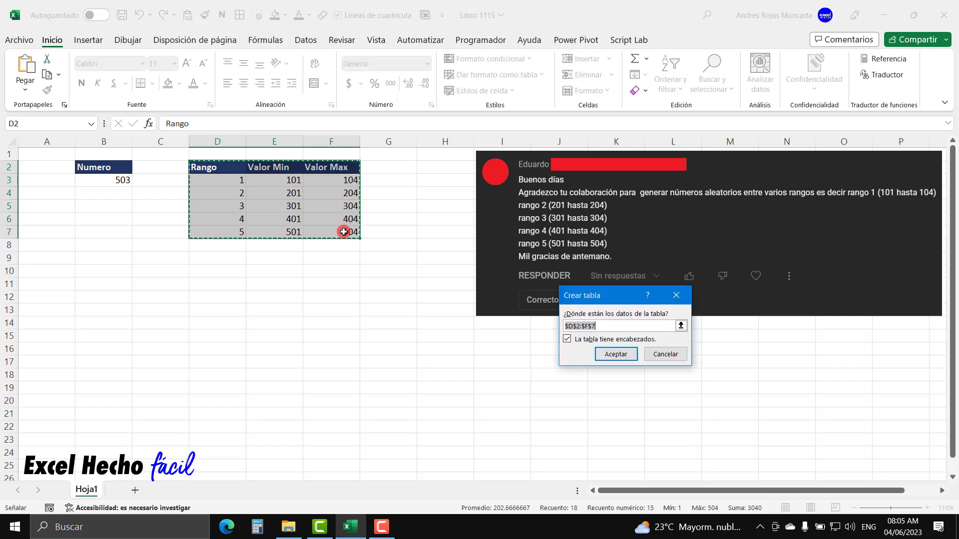
drag(604, 295, 279, 263)
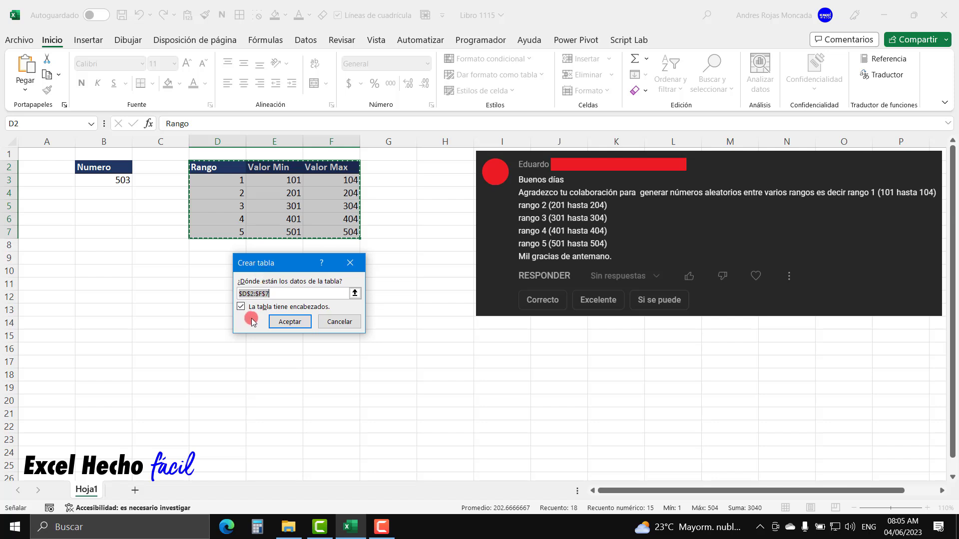
click(288, 322)
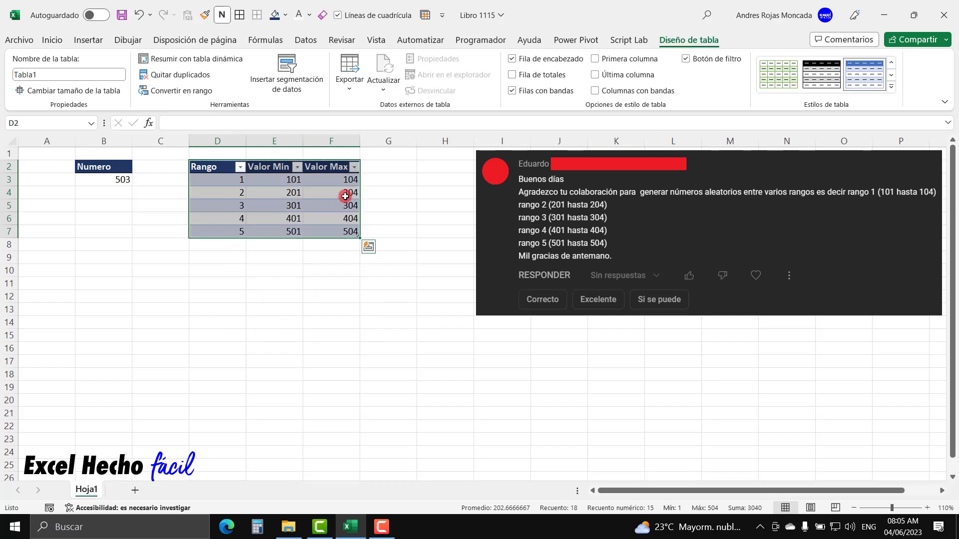
- Name the table BD and apply the black-and-grey banded style from the Claro group
click(50, 75)
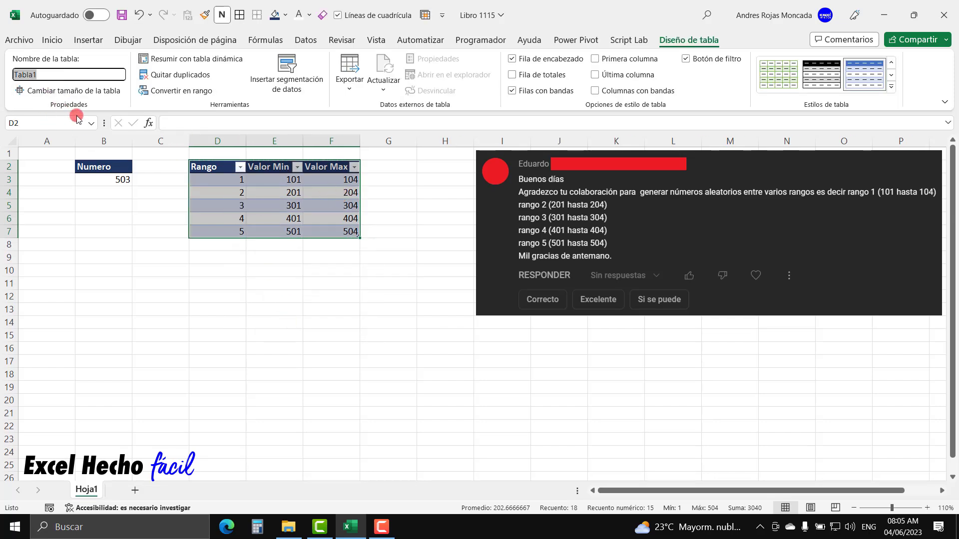
text(BD)
key(Return)
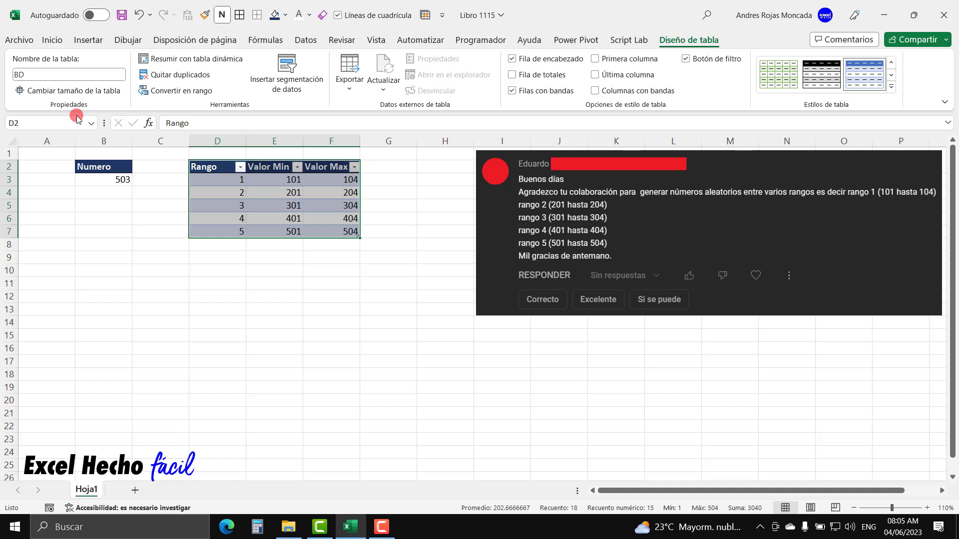
click(891, 87)
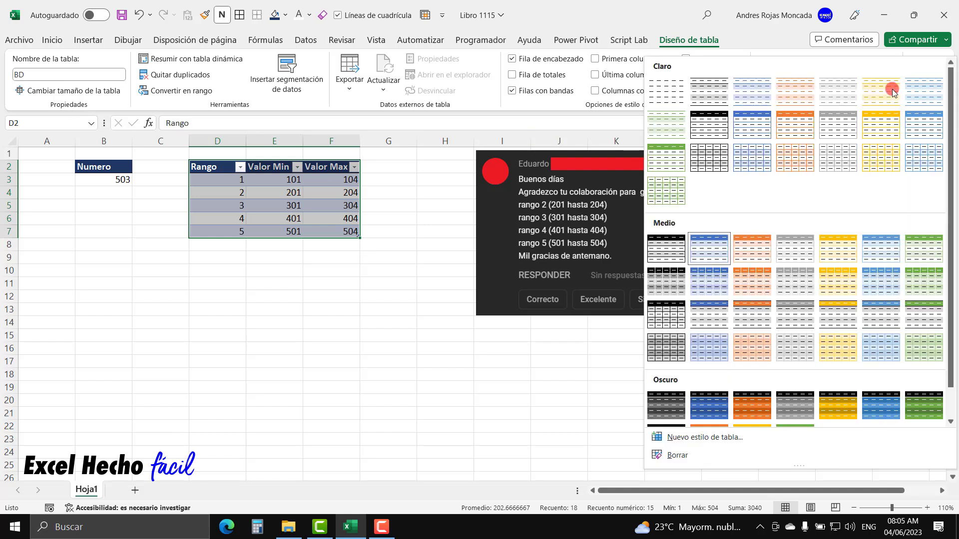
click(712, 90)
click(253, 270)
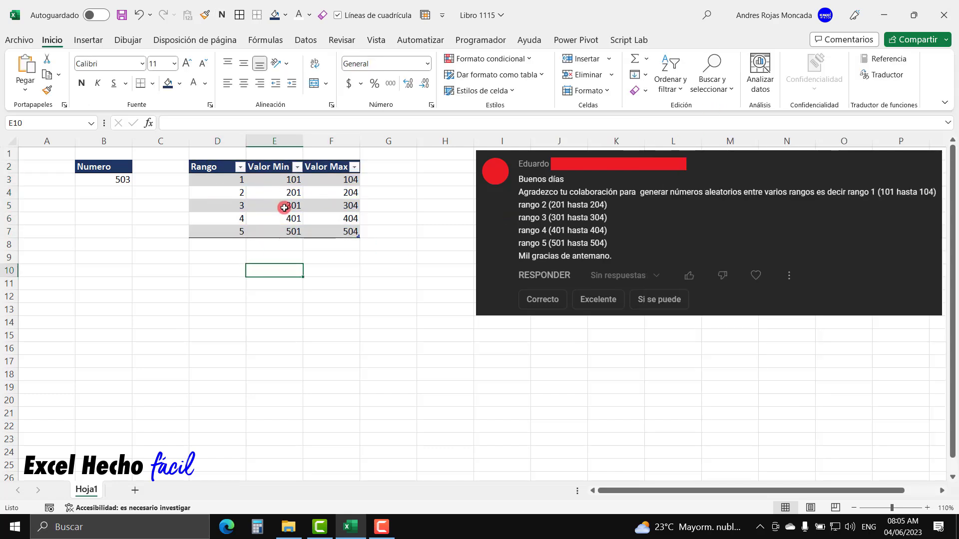
- In the LET formula in B3, replace the MIN function's D3:D7 range with the structured reference BD[Rango]
click(124, 181)
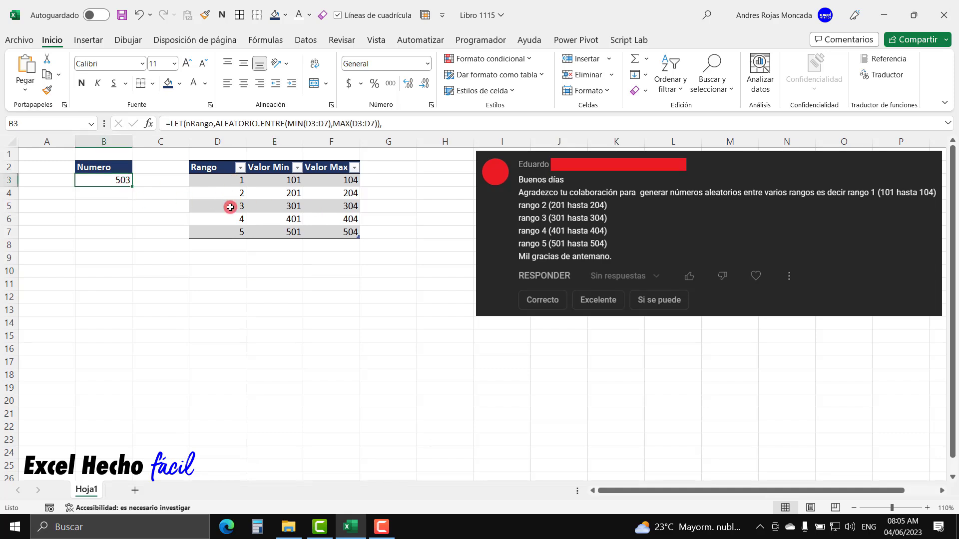
key(F2)
drag(257, 181, 232, 181)
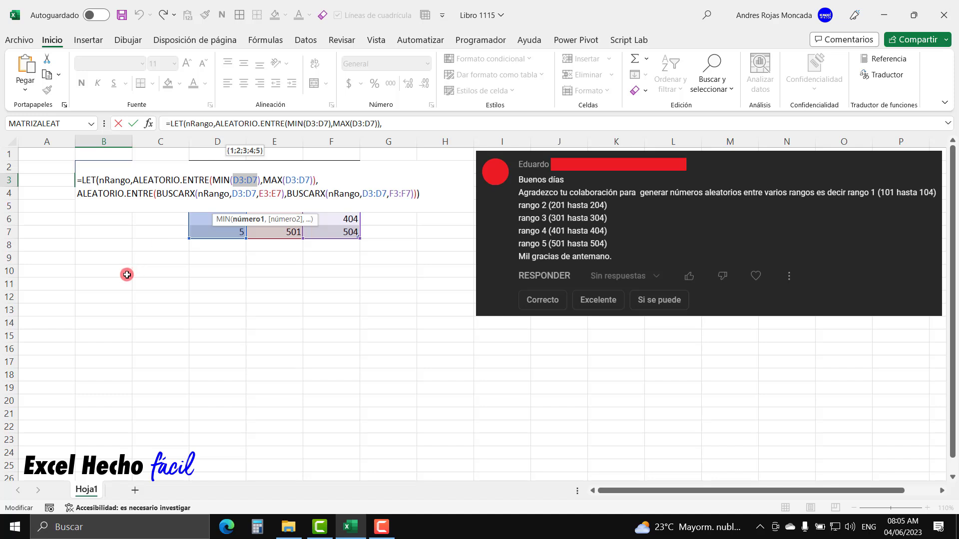
text(BD)
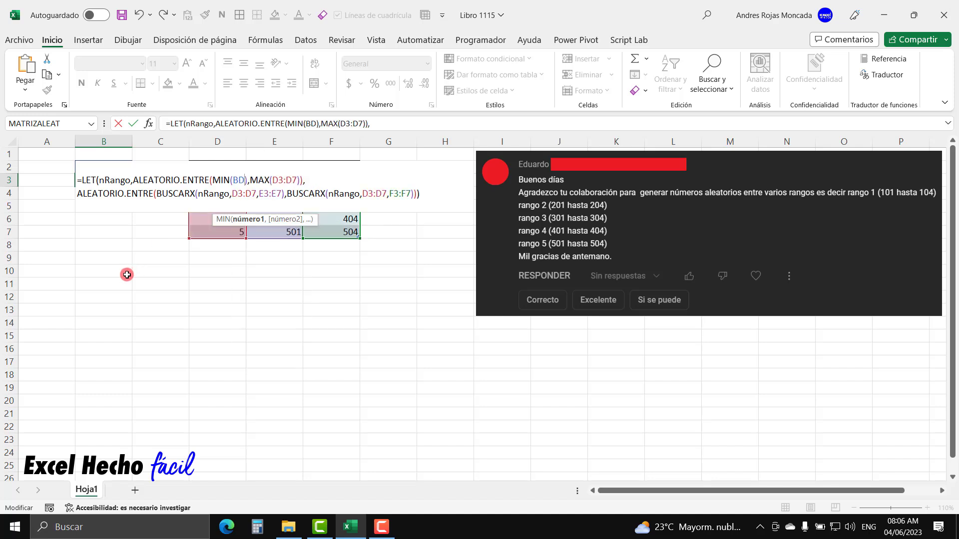
text([)
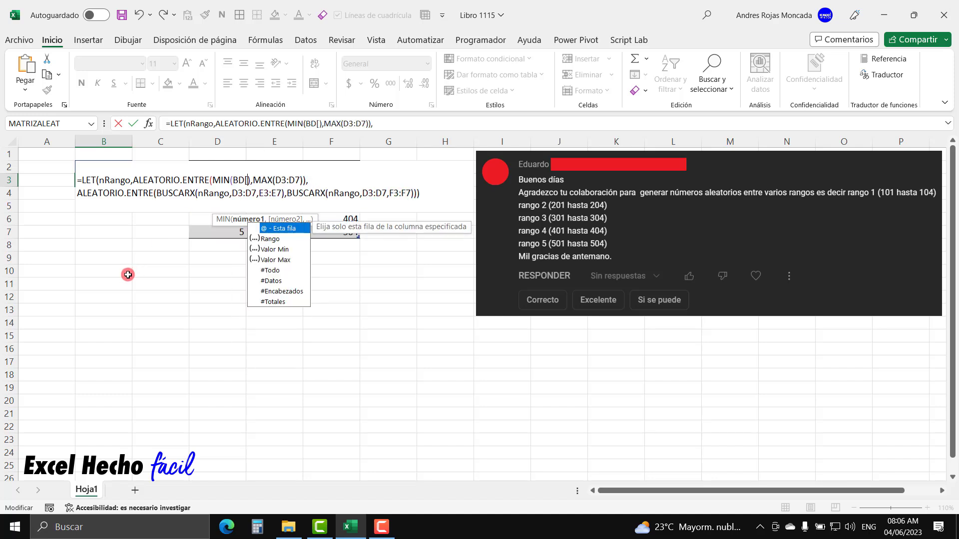
double_click(272, 239)
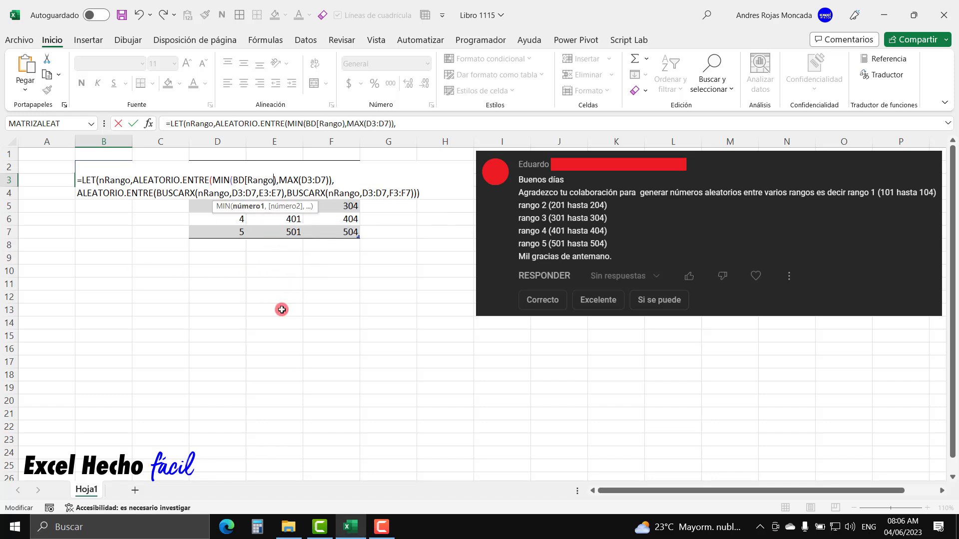
text(])
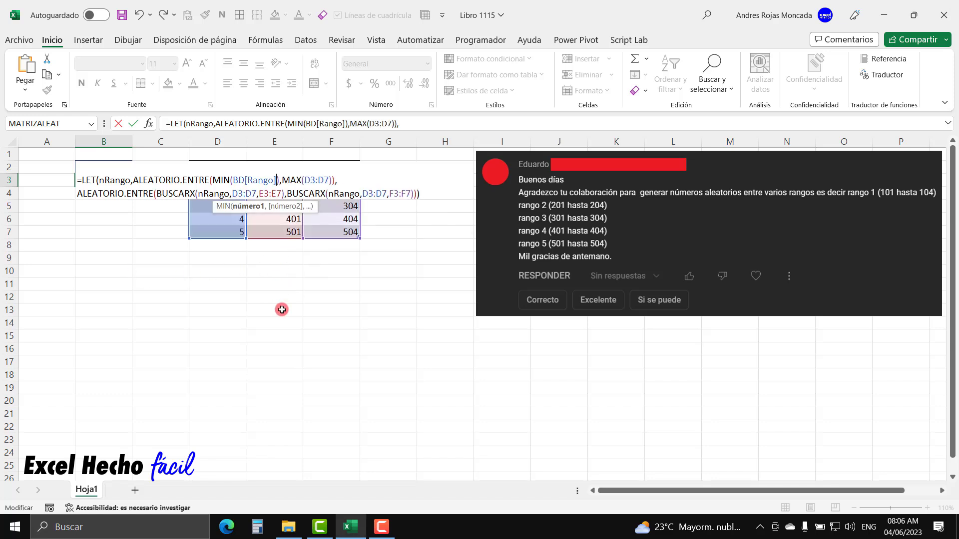
- Copy BD[Rango] over the D3:D7 range in the MAX function and in both BUSCARX lookup arrays
click(250, 206)
key(ctrl+c)
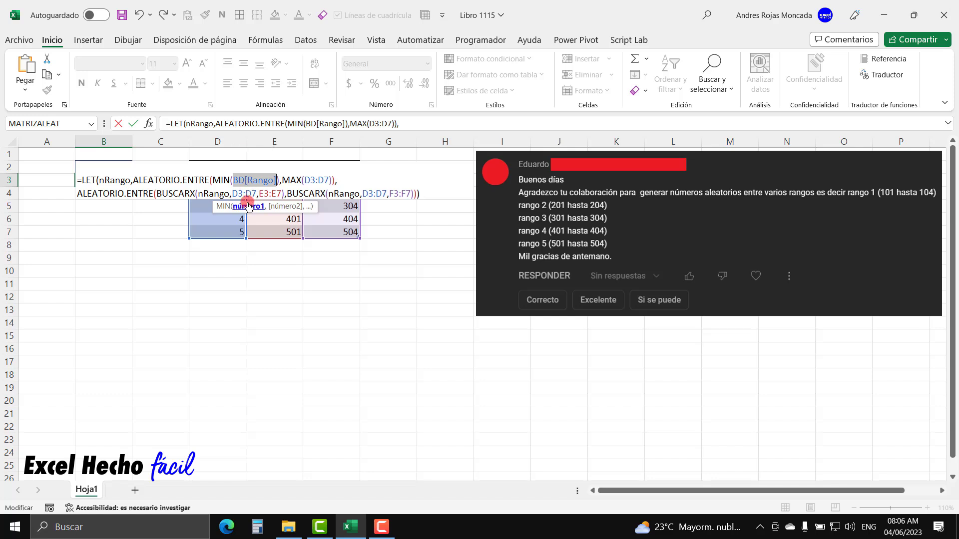
drag(329, 180, 307, 183)
key(ctrl+v)
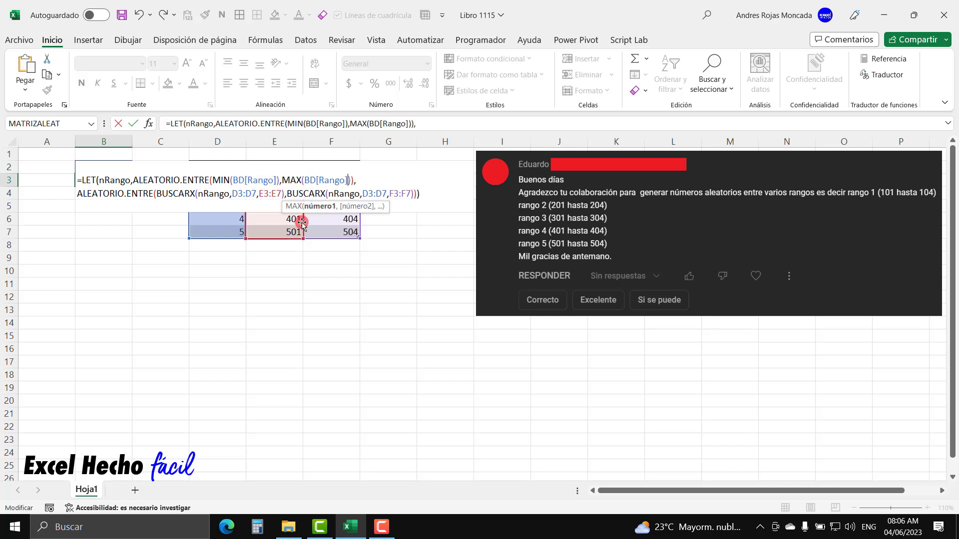
drag(387, 194, 363, 195)
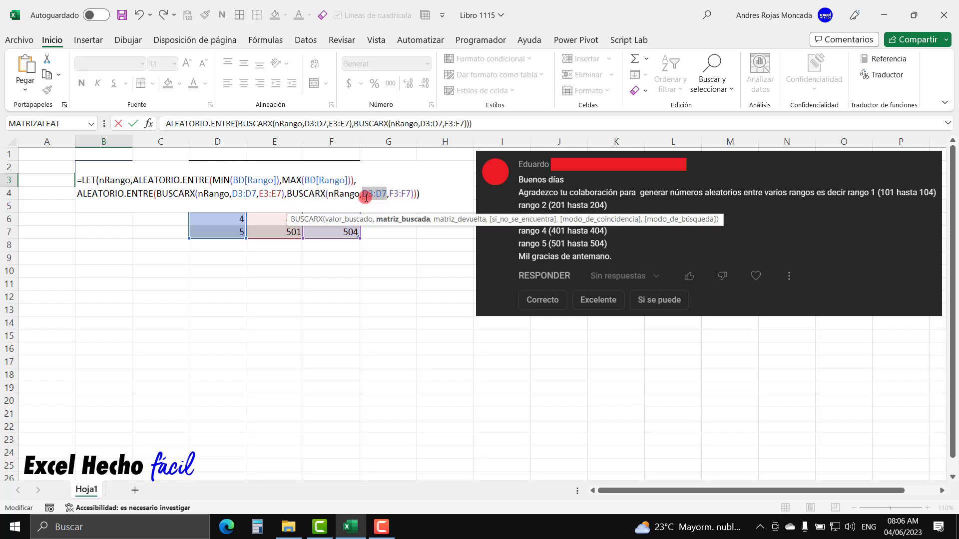
key(ctrl+v)
drag(257, 195, 232, 195)
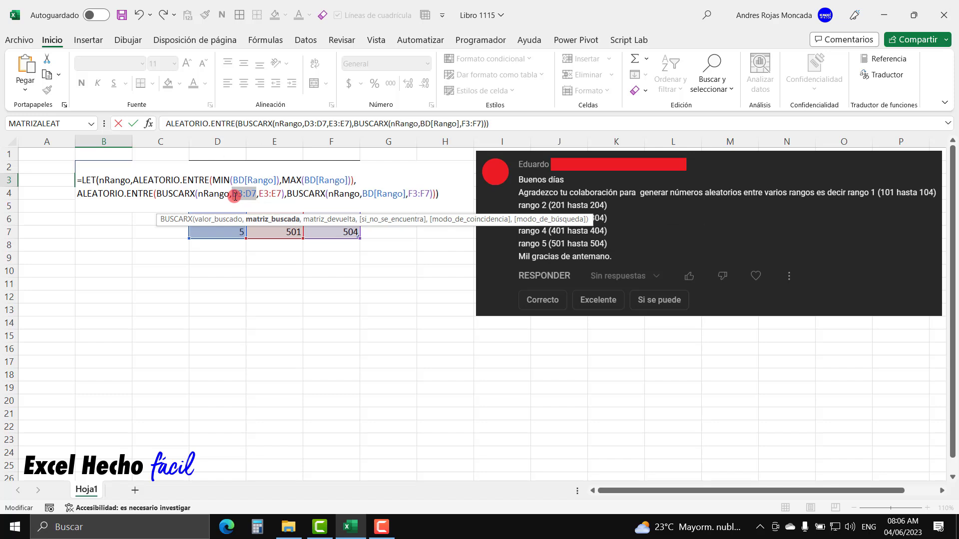
key(ctrl+v)
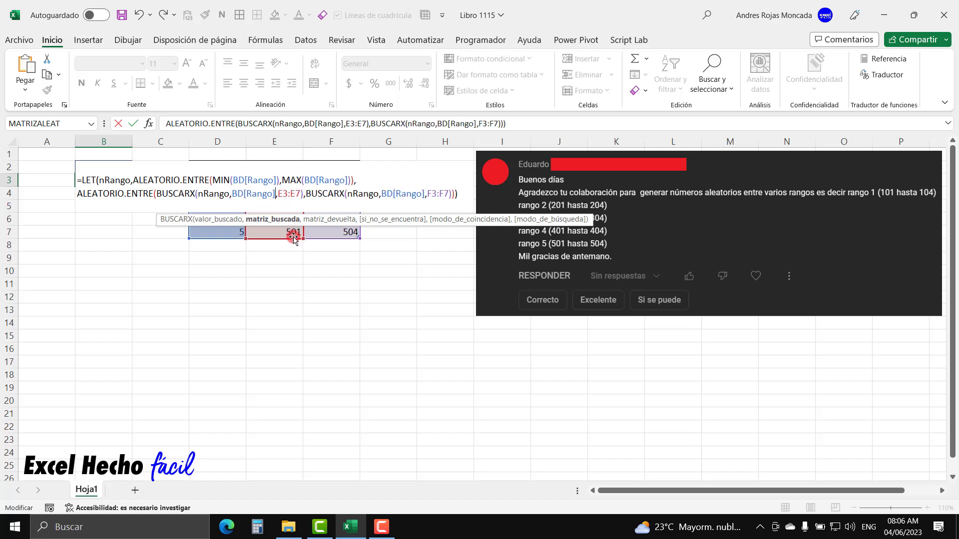
- Replace the first BUSCARX's return array E3:E7 with BD[Valor Min]
drag(301, 194, 277, 194)
text(bd)
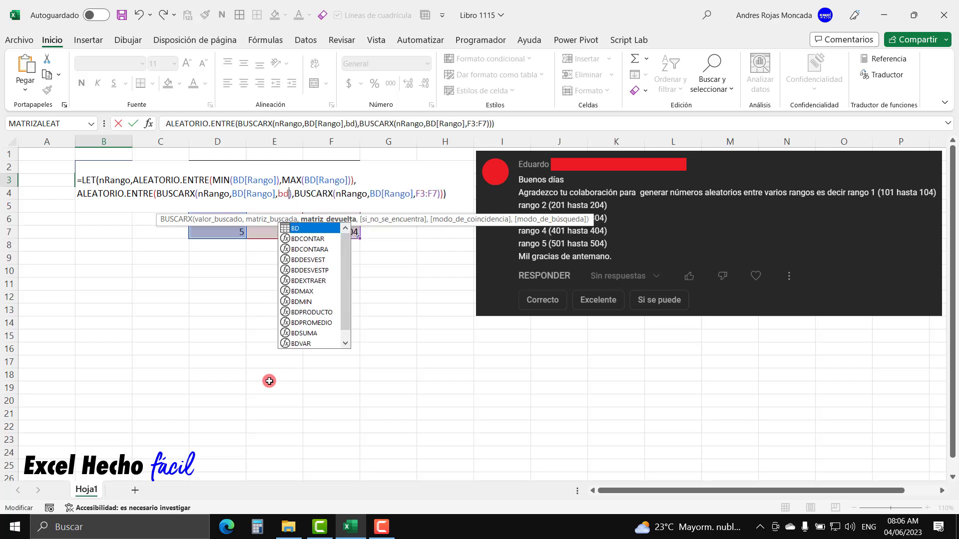
key(Tab)
text([)
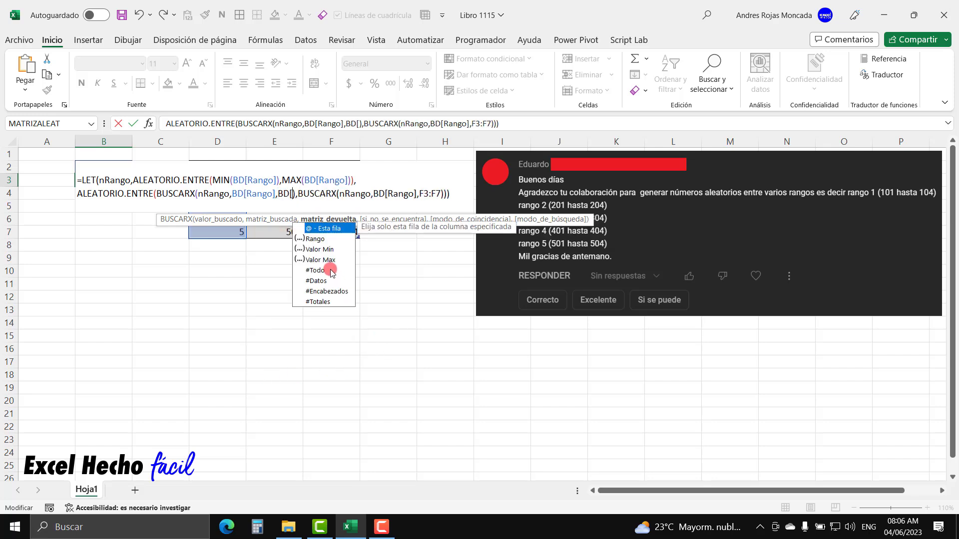
double_click(321, 250)
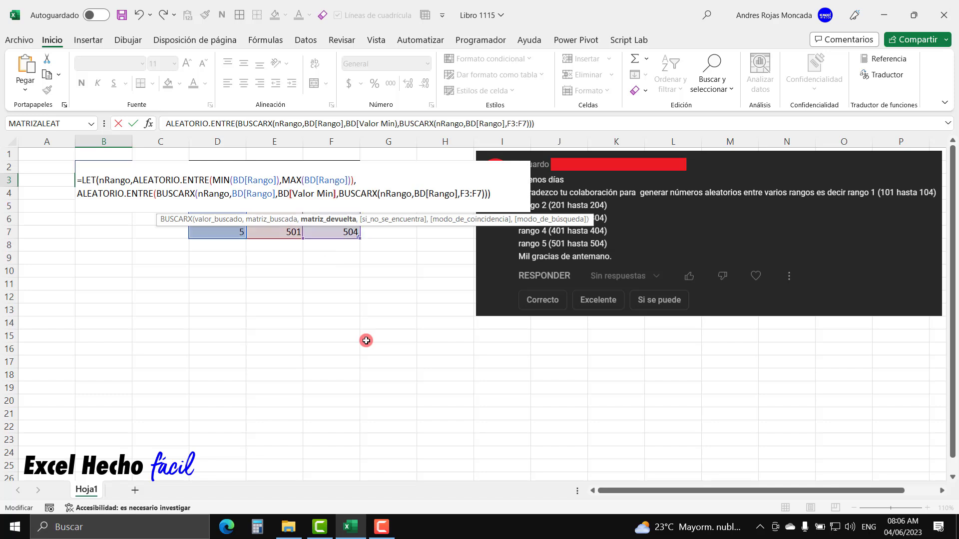
text(])
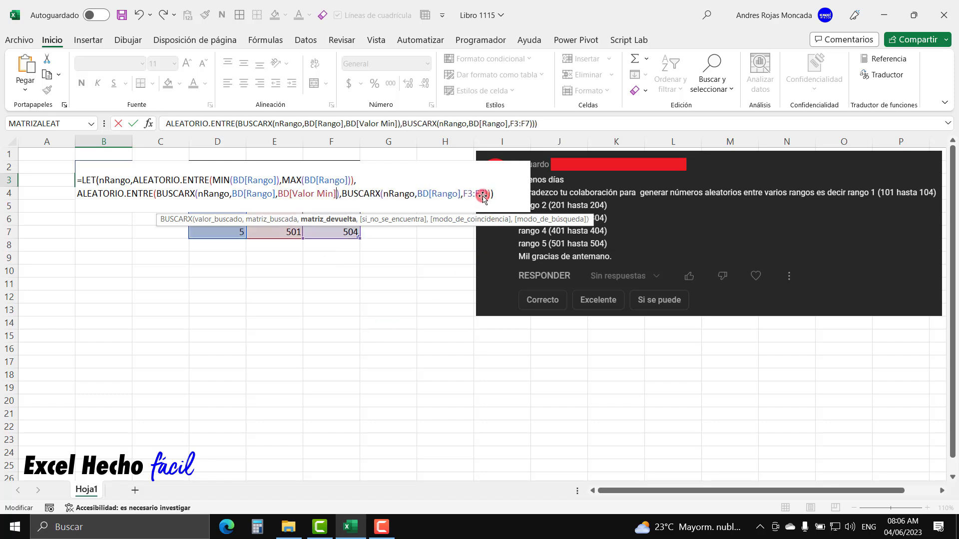
- Replace the second BUSCARX's return array F3:F7 with BD[Valor Max] and enter the formula
drag(484, 194, 467, 195)
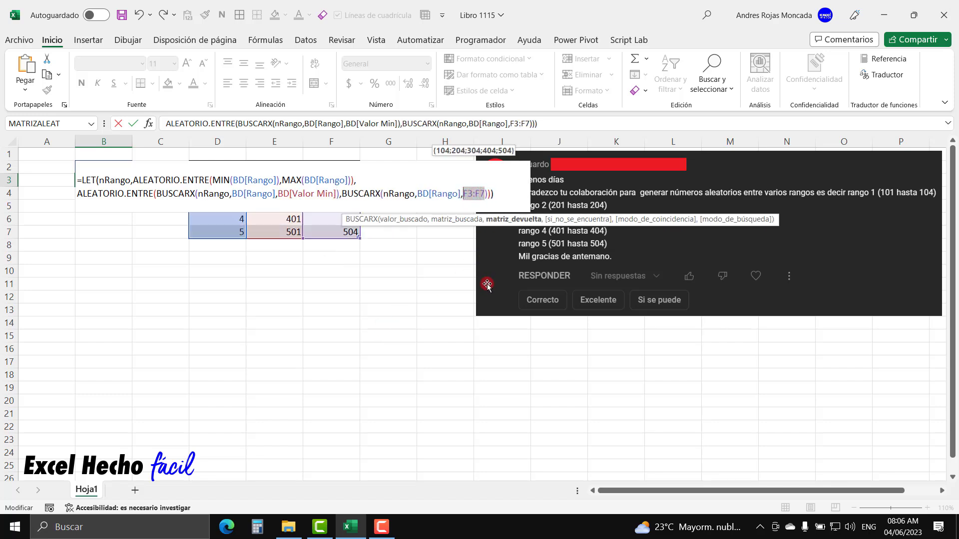
text(bd[)
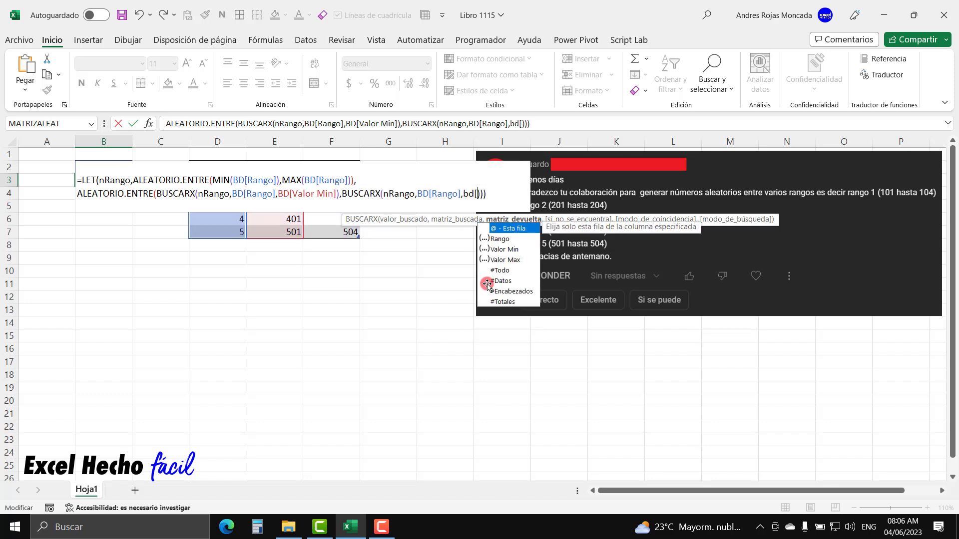
double_click(512, 260)
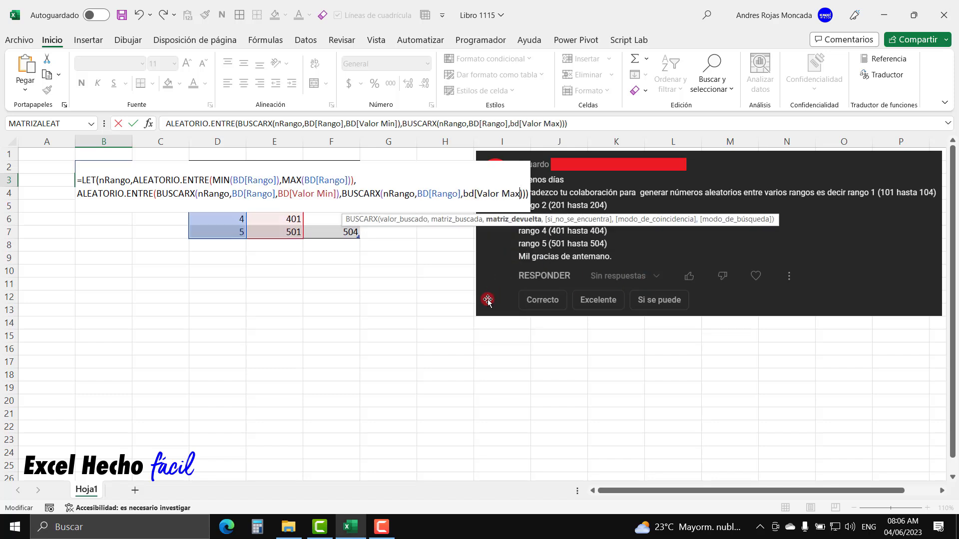
text())
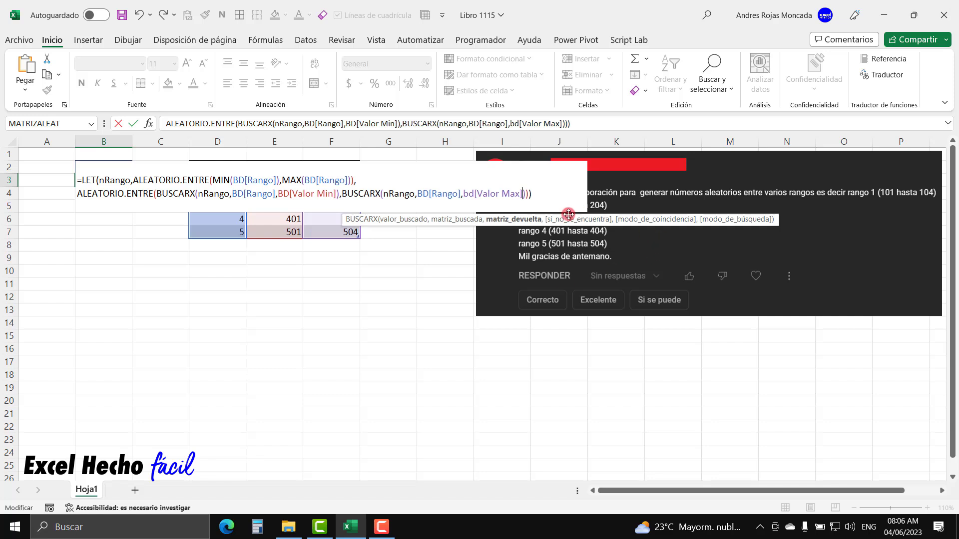
click(538, 192)
key(Return)
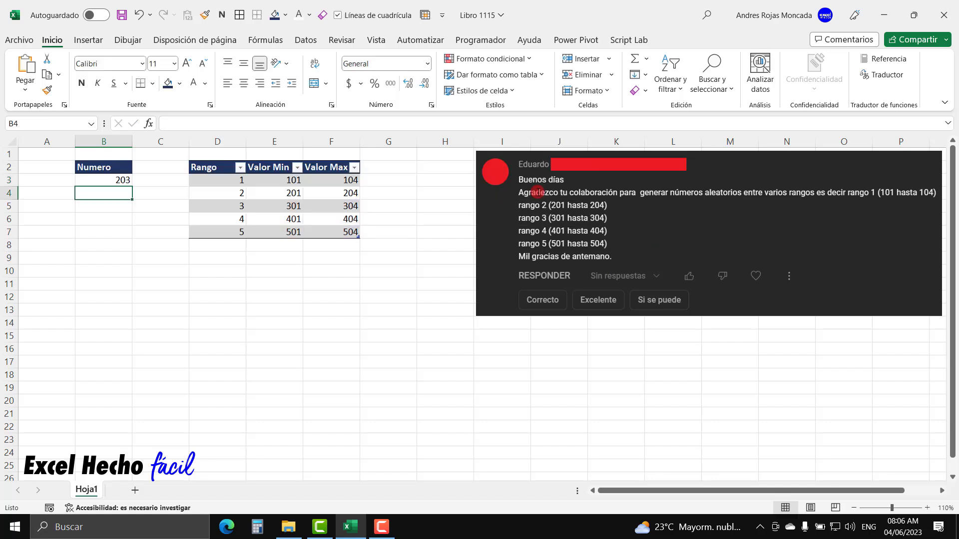
- Review the formula in B3 and fill it down through B20
click(103, 179)
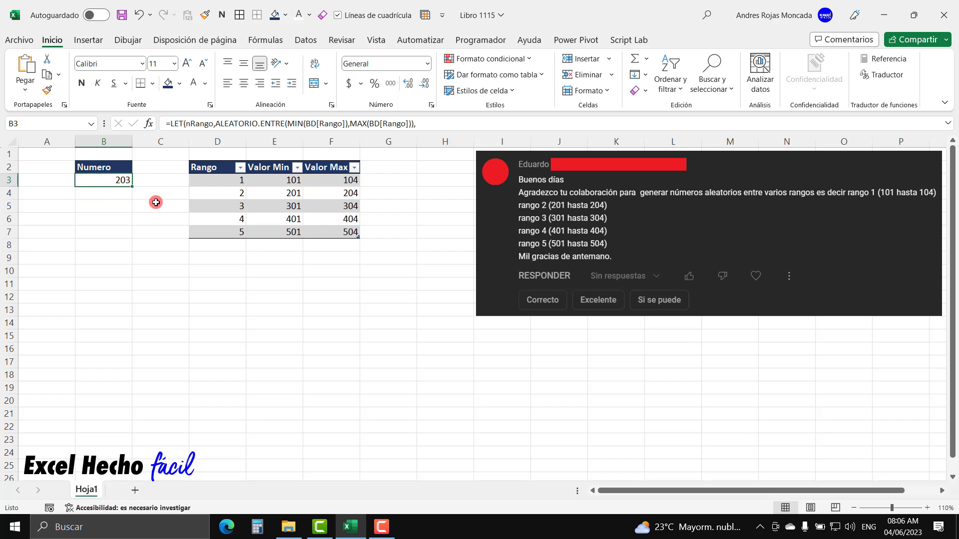
key(F2)
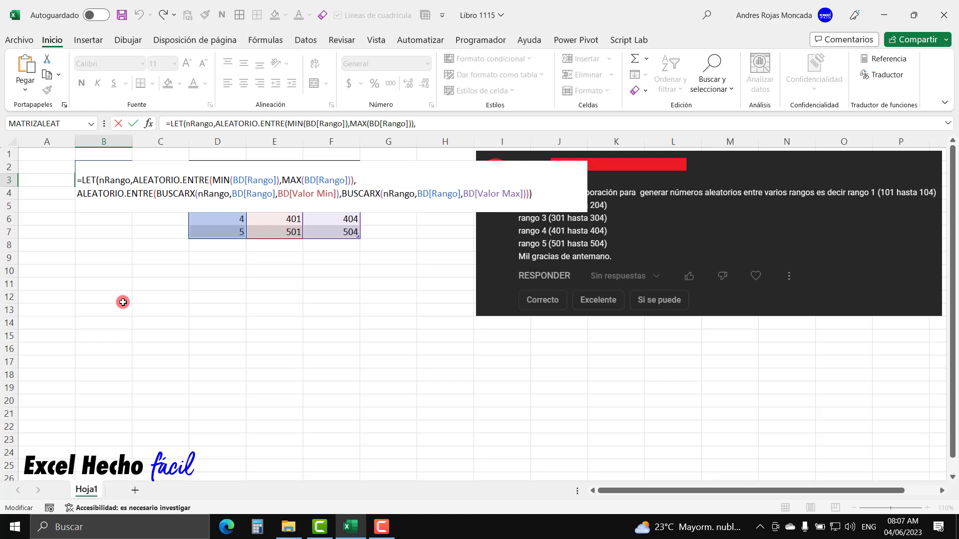
key(ctrl+Return)
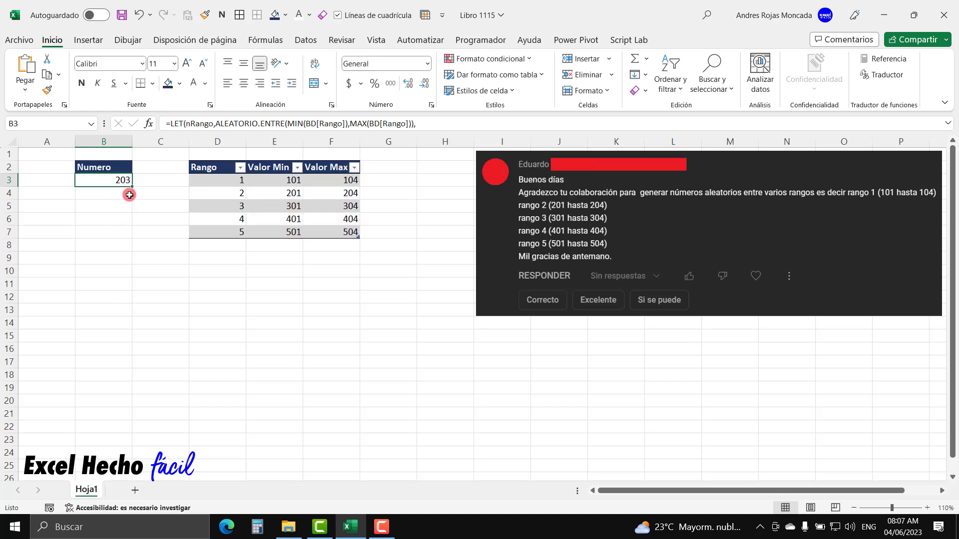
drag(131, 186, 130, 405)
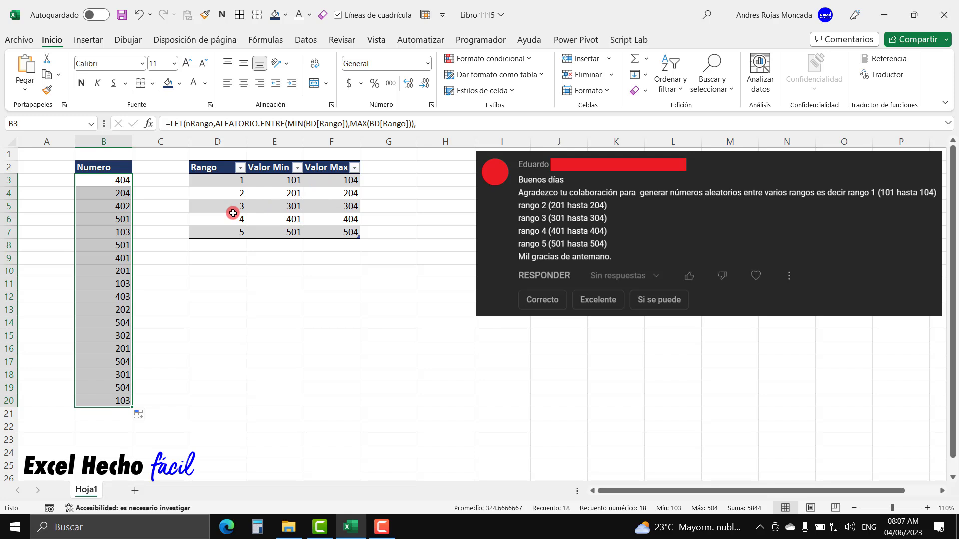
- Add a new row to the BD table with Rango 6, Valor Min 601 and Valor Max 604
click(228, 246)
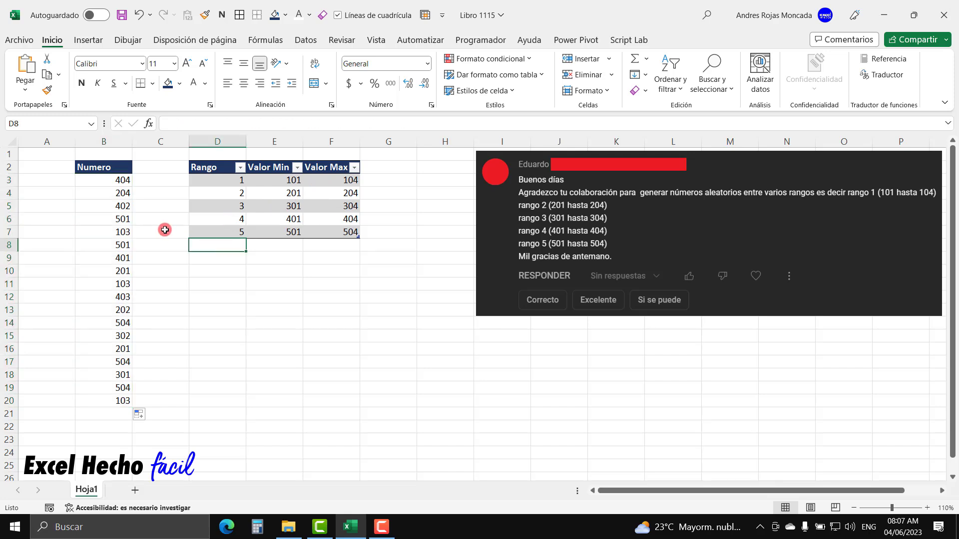
text(6)
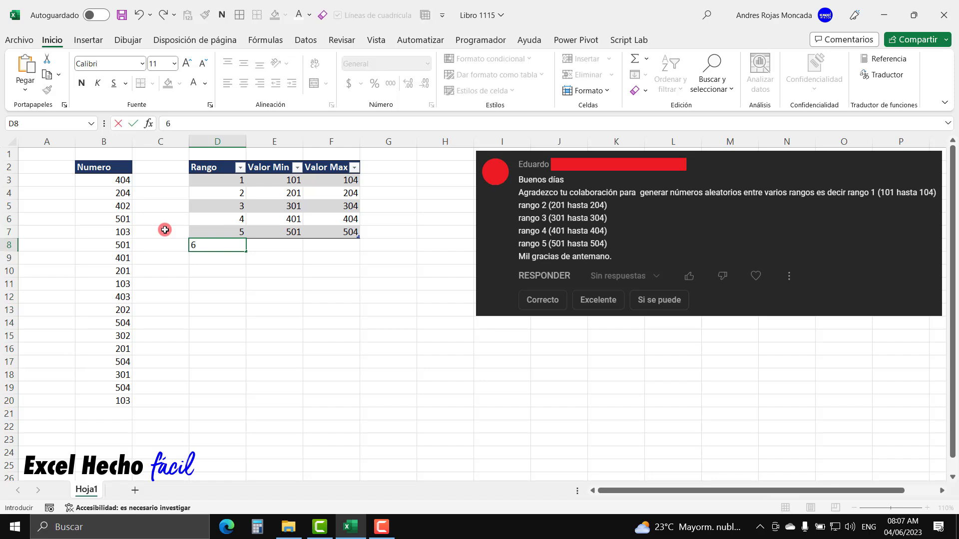
key(Tab)
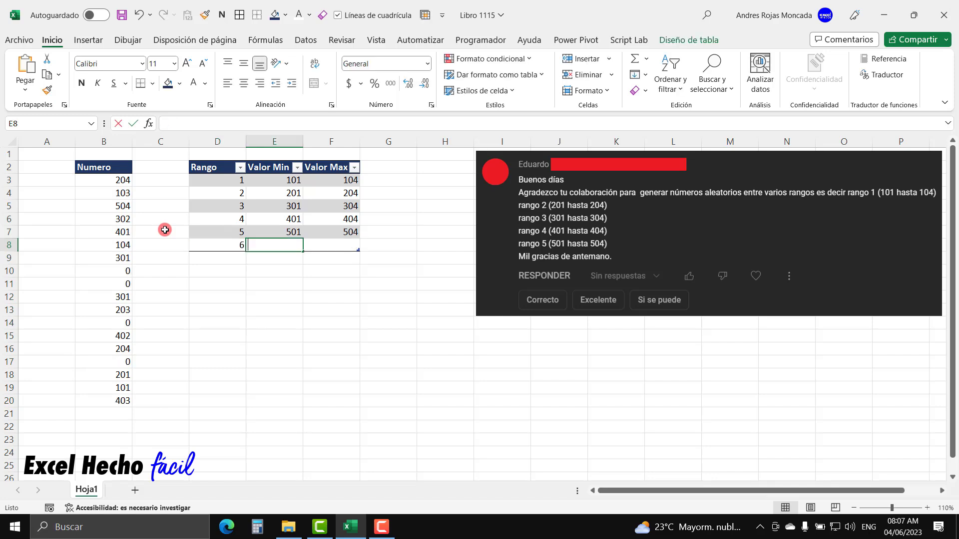
text(601)
key(Tab)
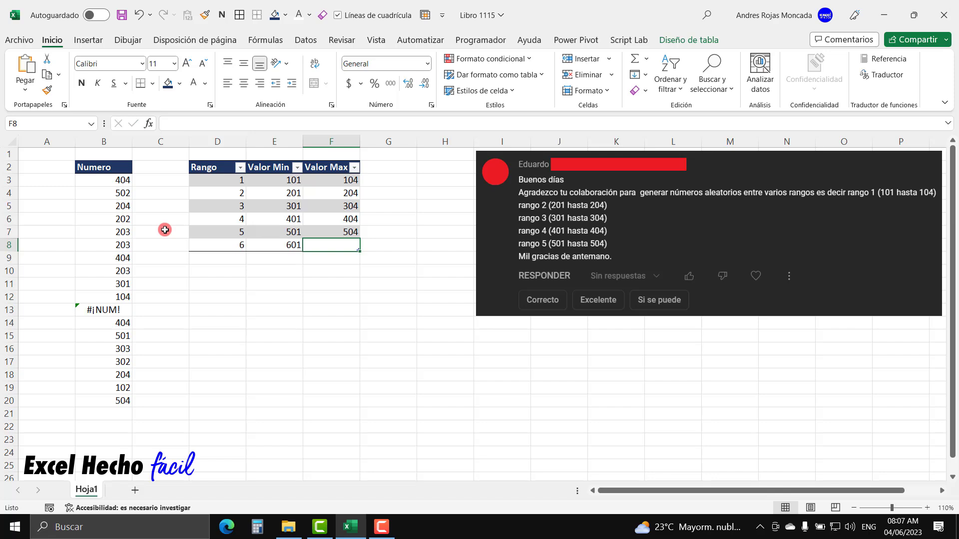
text(604)
key(Down)
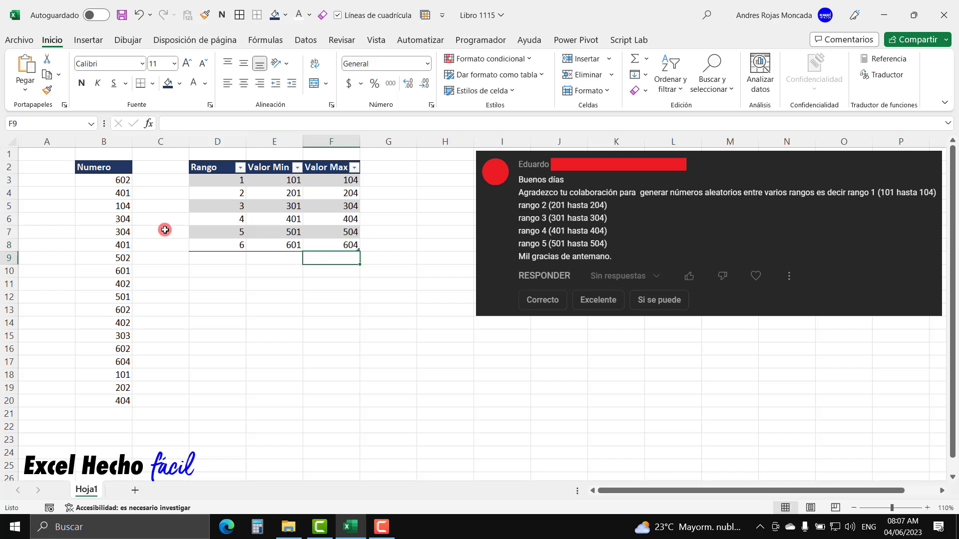
- Check the Numero column for numbers from the sixth range and review the formula in B3 without changing it
click(124, 365)
click(118, 348)
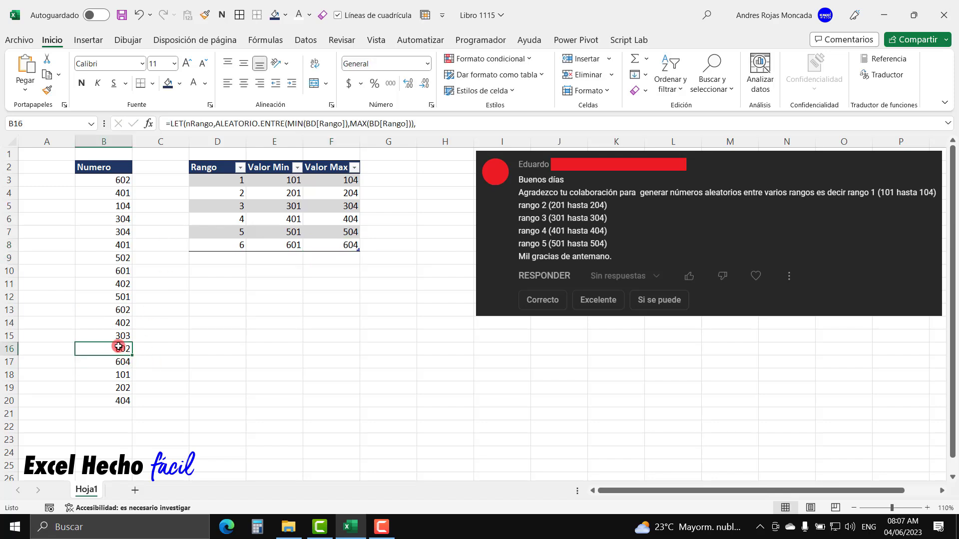
click(114, 311)
click(121, 271)
click(117, 182)
key(F2)
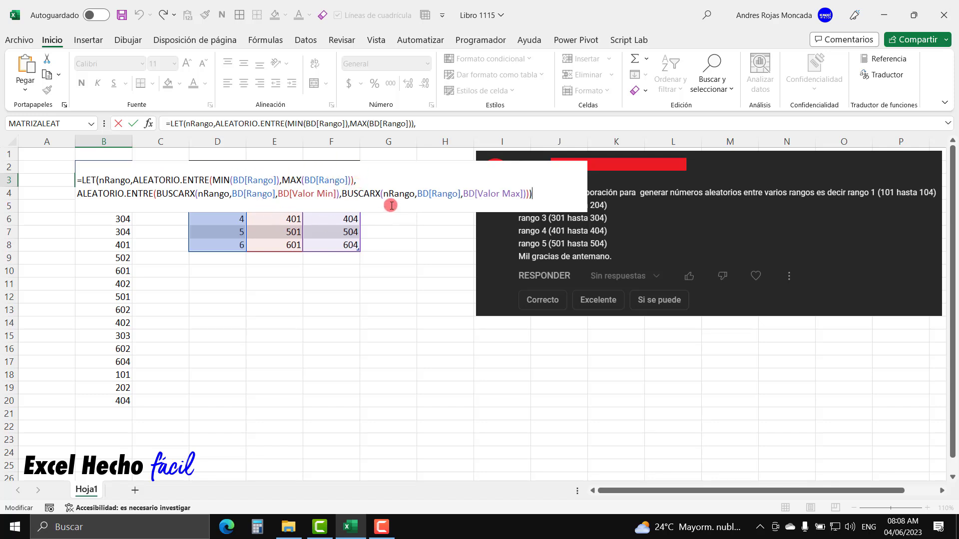
key(Escape)
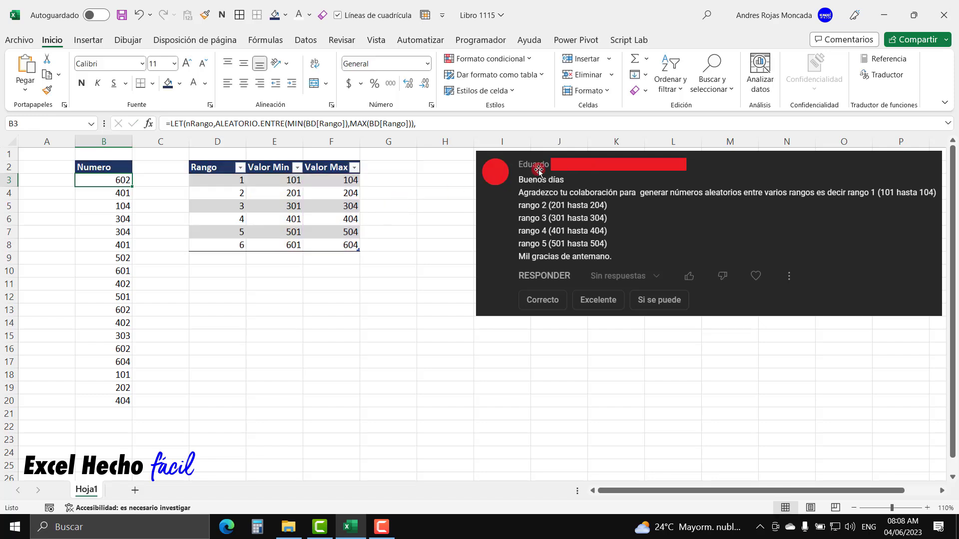